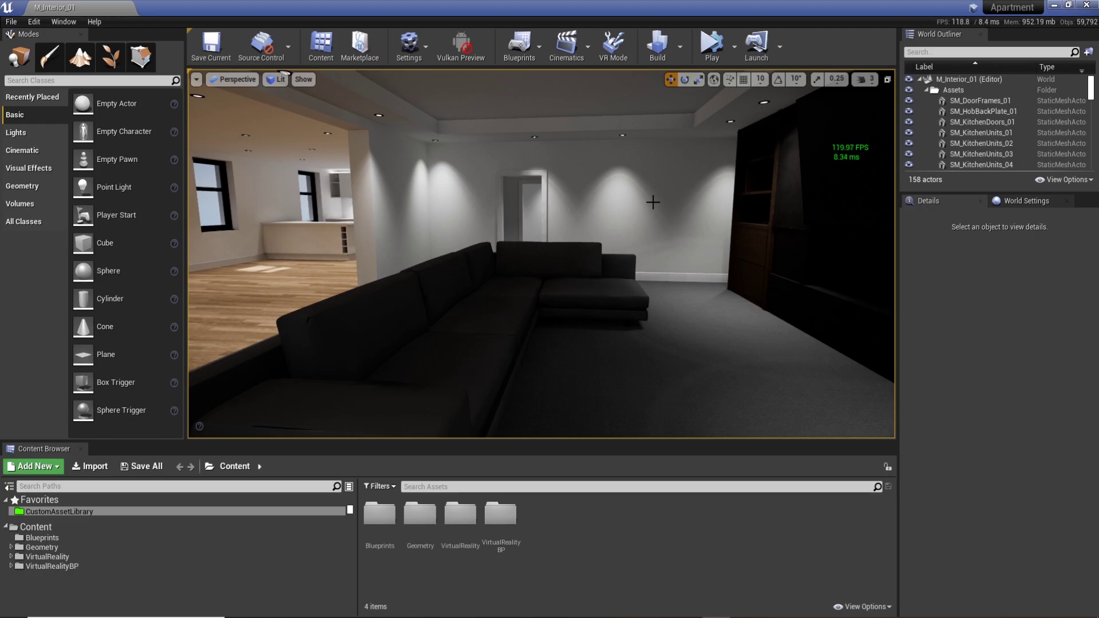
- Open the Windows On-Screen Keyboard and place it over the level viewport
{"action": "right_click_drag", "start_coordinate": [652, 202], "coordinate": [604, 206]}
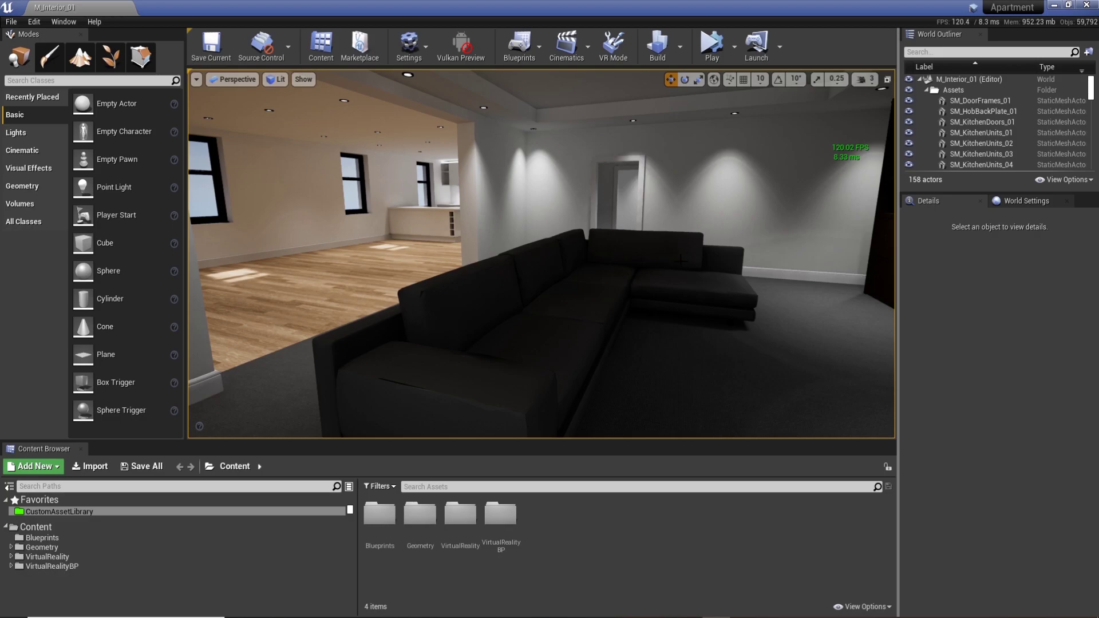
{"action": "right_click_drag", "start_coordinate": [684, 258], "coordinate": [809, 259]}
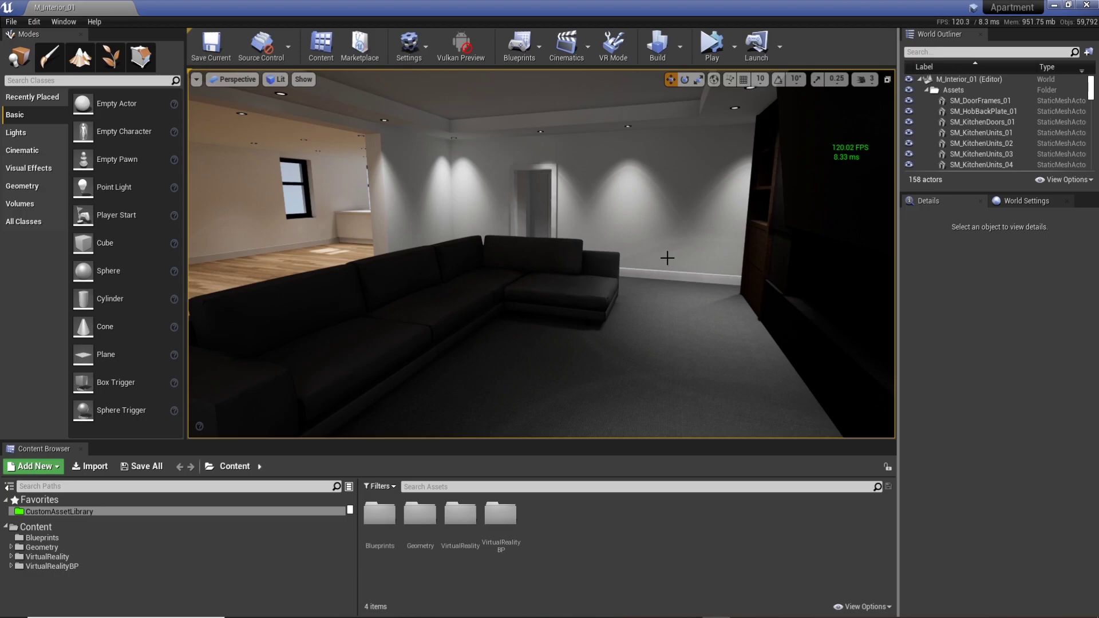
{"action": "key", "text": "grave"}
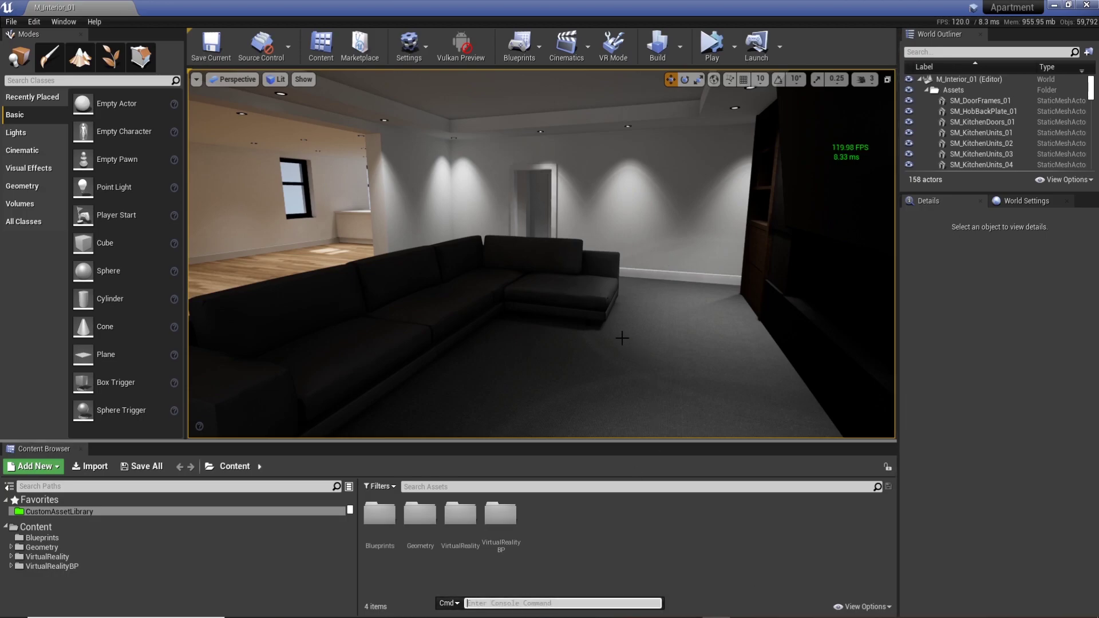
{"action": "left_click", "coordinate": [125, 617]}
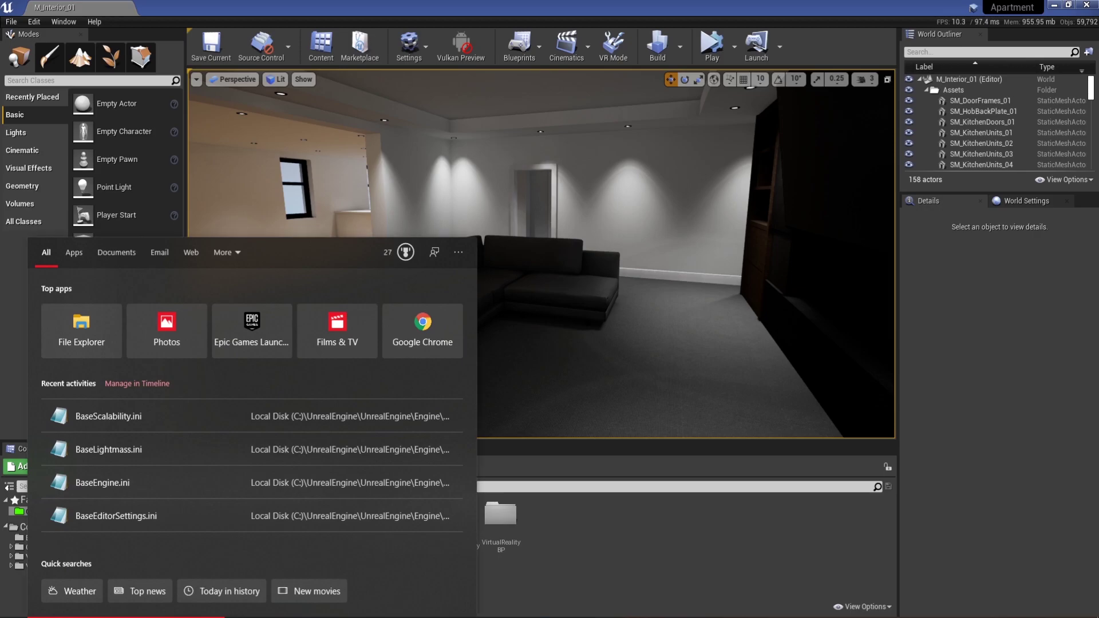
{"action": "type", "text": "keyboard"}
{"action": "key", "text": "Return"}
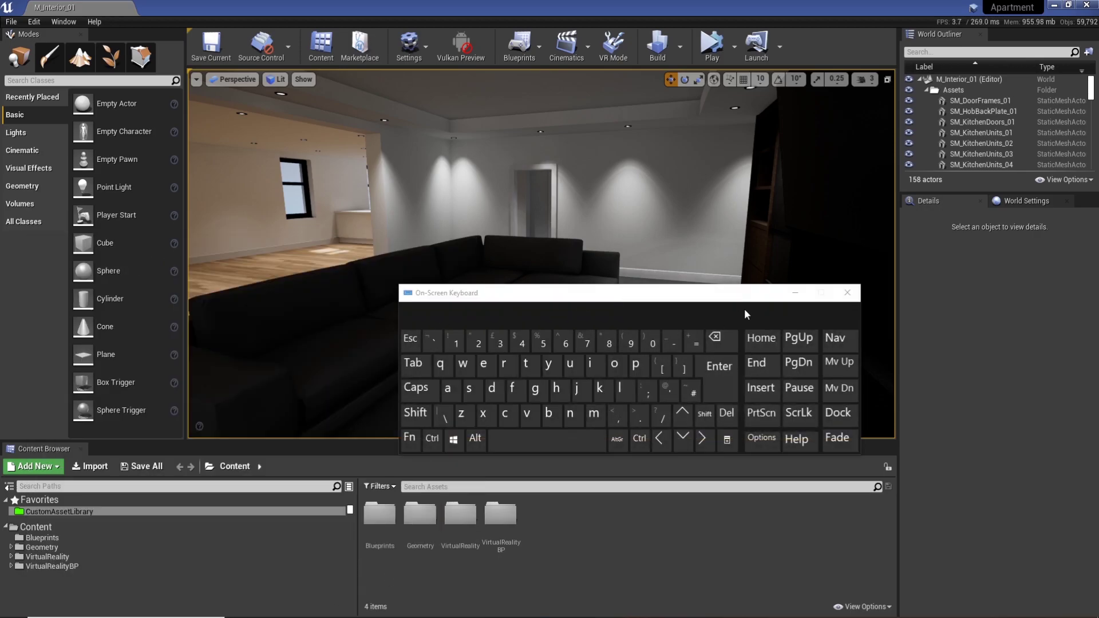
{"action": "left_click_drag", "start_coordinate": [716, 294], "coordinate": [762, 270]}
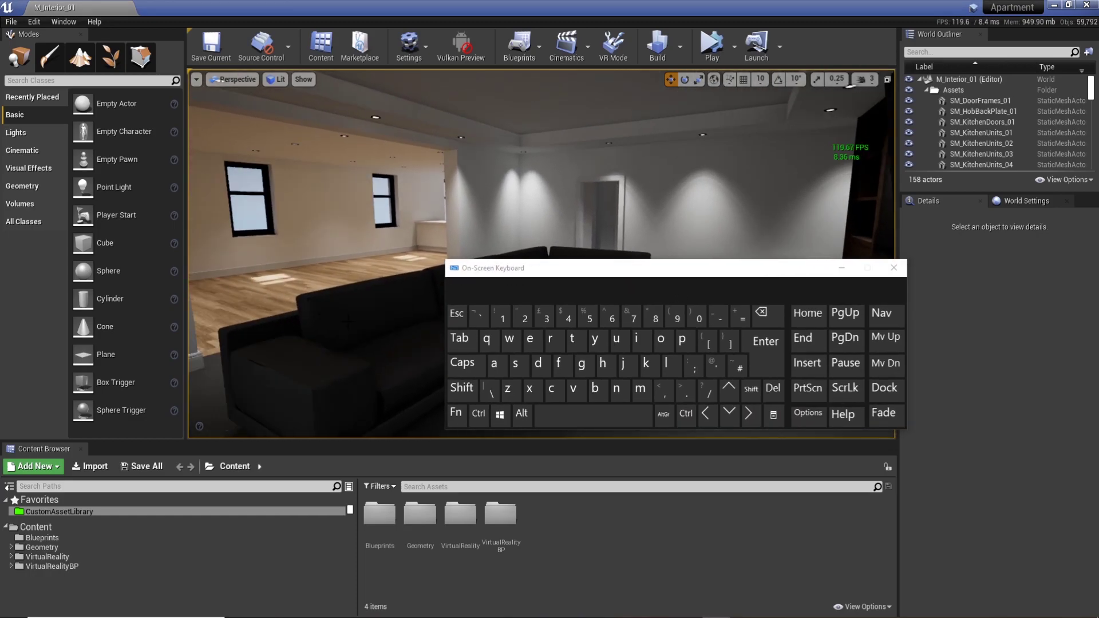
- Run the console command t.MaxFPS = 999 to raise the editor's frame rate cap
{"action": "left_click", "coordinate": [485, 319]}
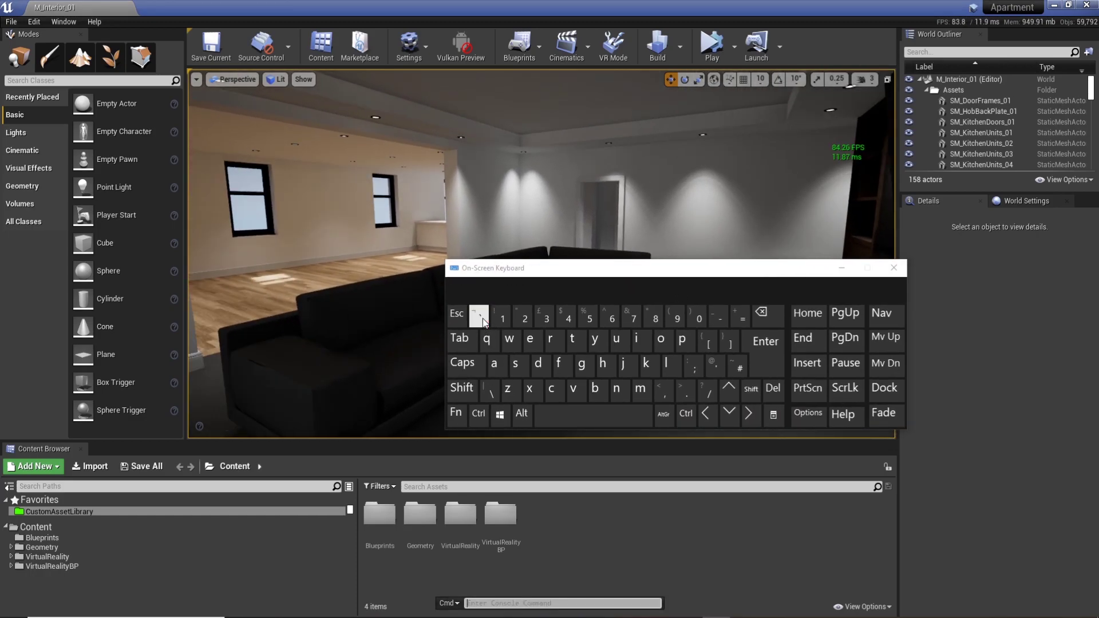
{"action": "left_click", "coordinate": [479, 318]}
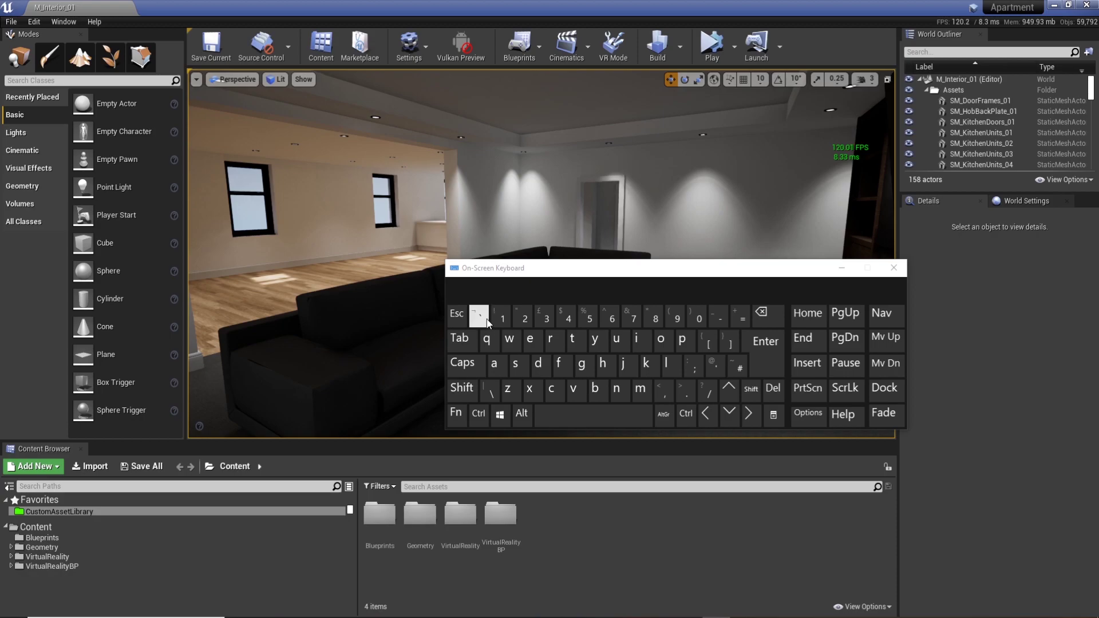
{"action": "left_click", "coordinate": [484, 321]}
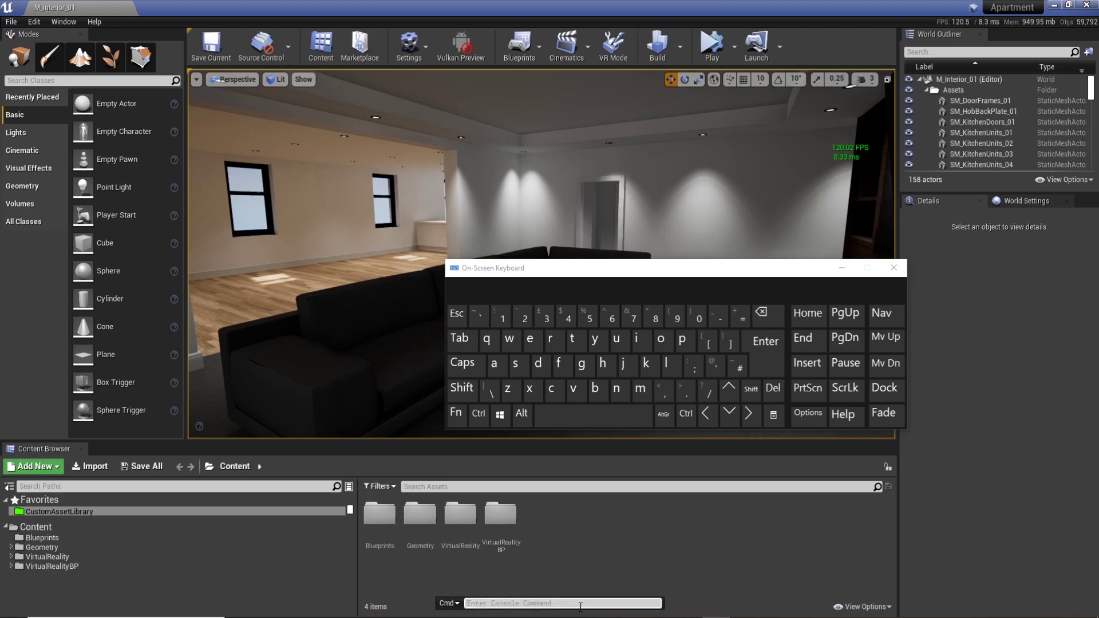
{"action": "type", "text": "t.Max"}
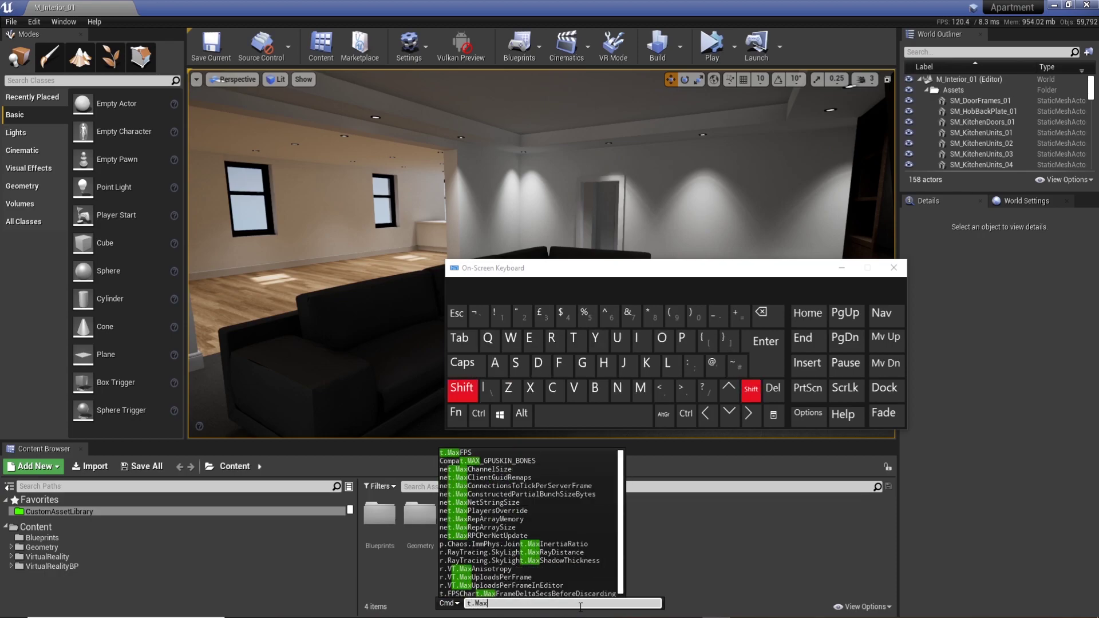
{"action": "type", "text": "FPS"}
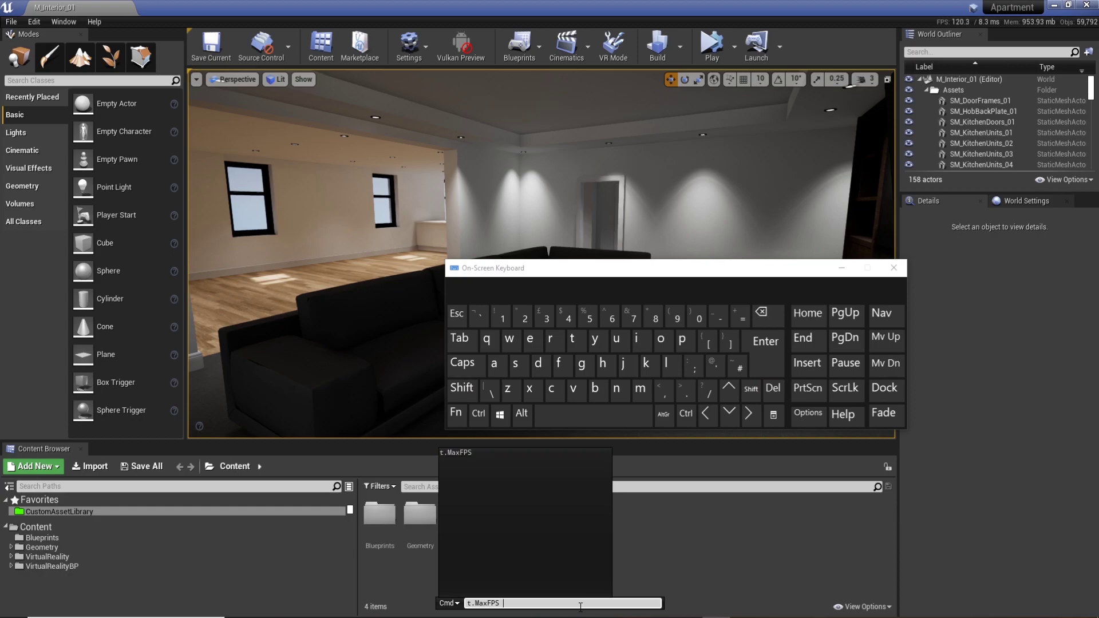
{"action": "type", "text": " = 999"}
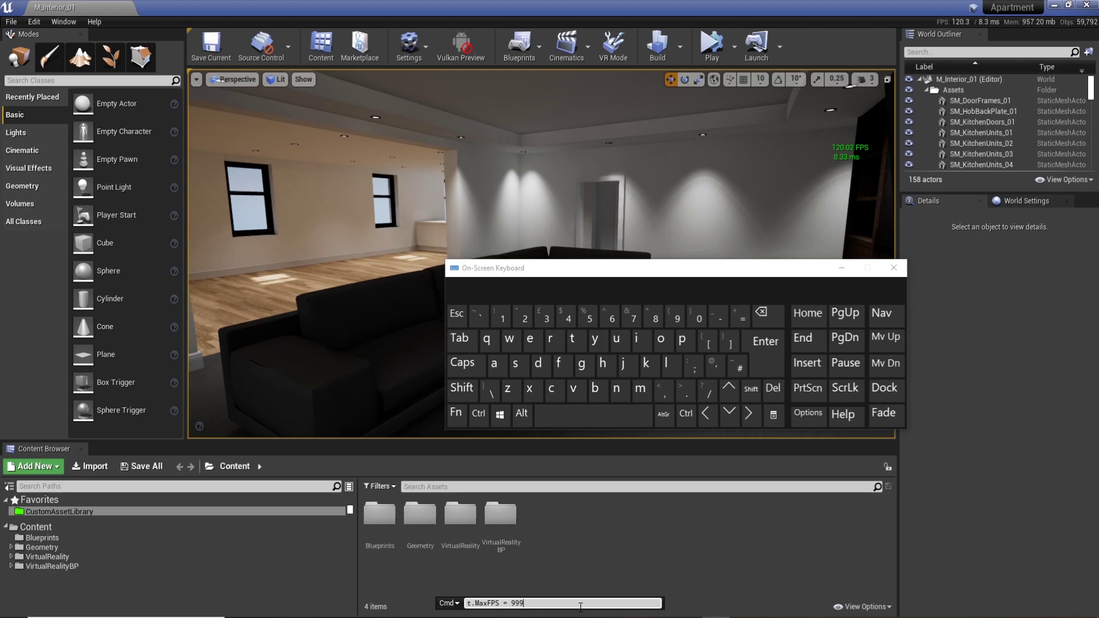
{"action": "key", "text": "Return"}
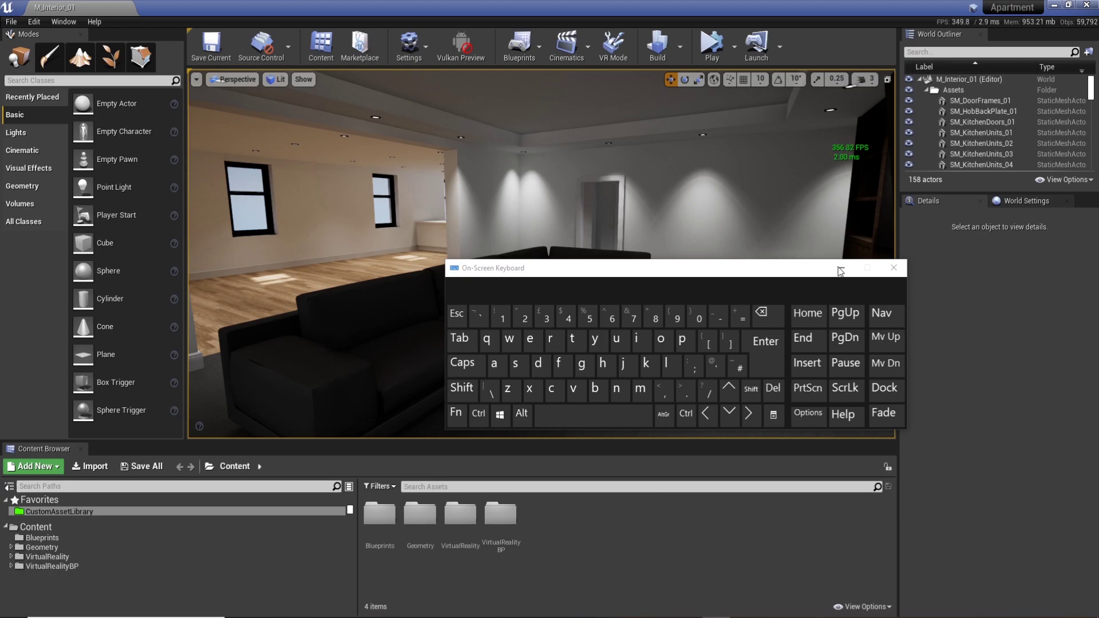
- Move the on-screen keyboard clear of the frame rate readout and examine the frame rate while looking around the living room
{"action": "left_click_drag", "start_coordinate": [809, 269], "coordinate": [445, 319]}
{"action": "right_click_drag", "start_coordinate": [726, 246], "coordinate": [742, 255]}
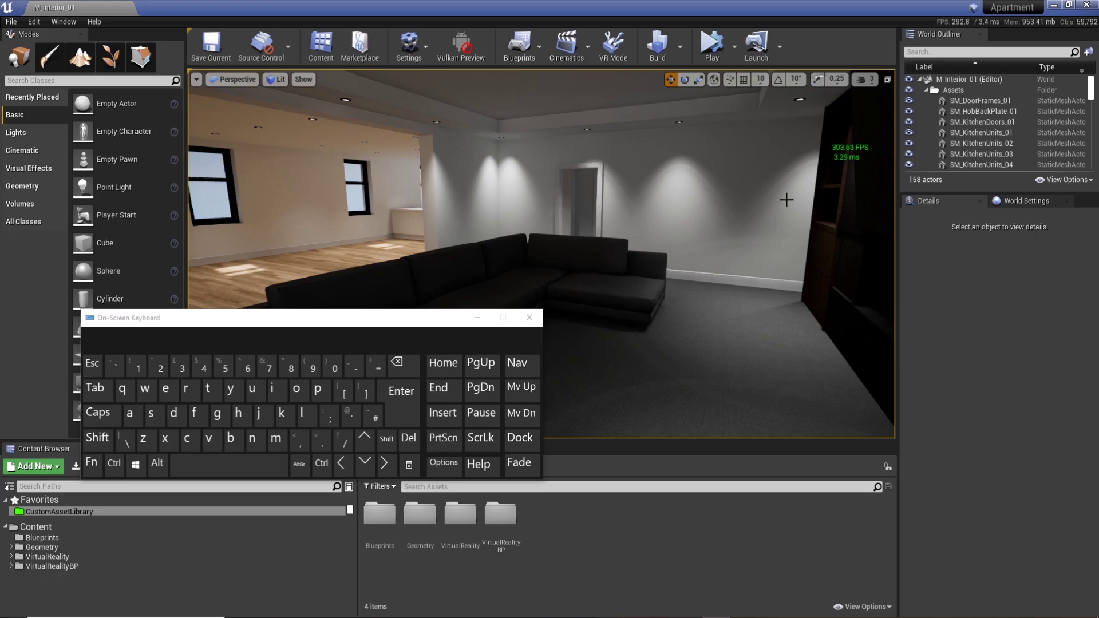
{"action": "right_click_drag", "start_coordinate": [745, 203], "coordinate": [695, 197]}
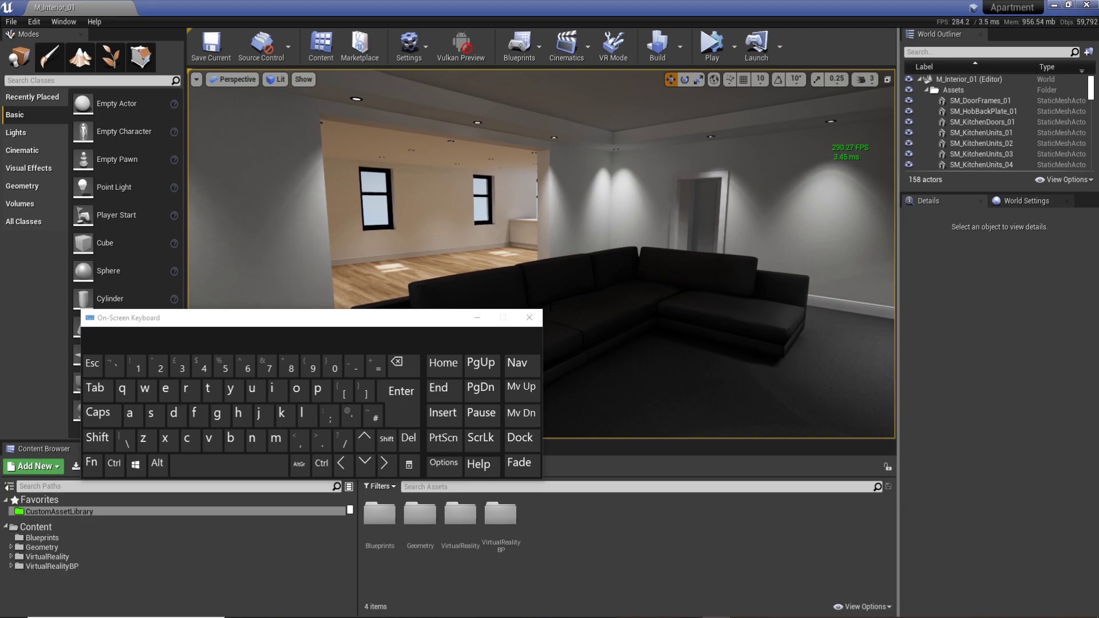
{"action": "right_click_drag", "start_coordinate": [596, 243], "coordinate": [629, 232]}
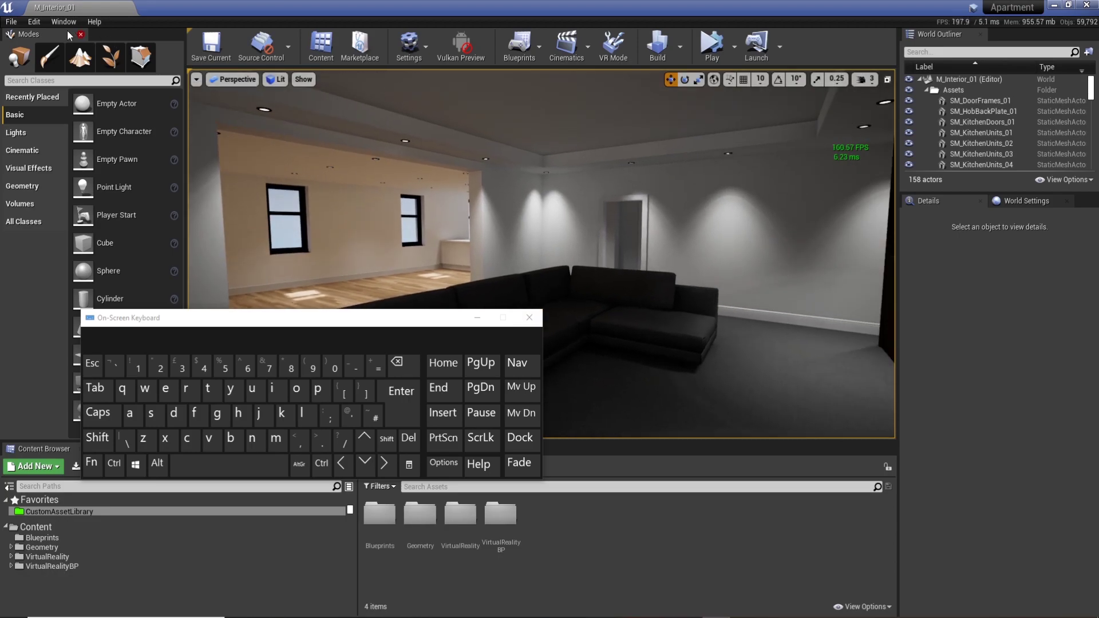
- Exit the editor and relaunch it from Visual Studio by starting the UE4 project with debugging
{"action": "left_click", "coordinate": [11, 21]}
{"action": "left_click", "coordinate": [33, 122]}
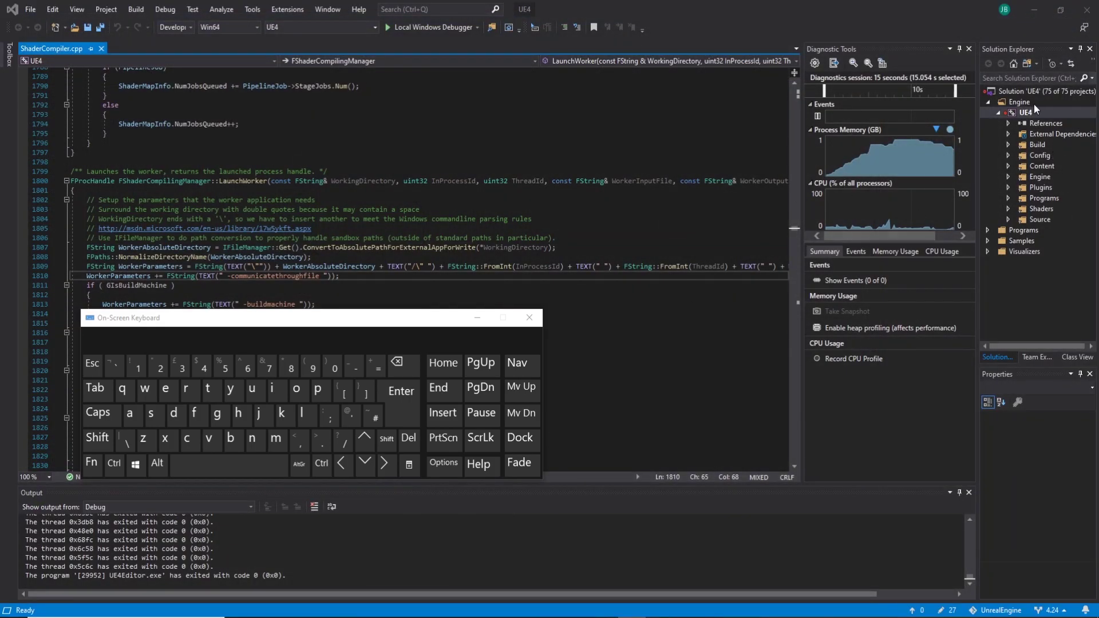
{"action": "left_click", "coordinate": [1029, 114]}
{"action": "key", "text": "F5"}
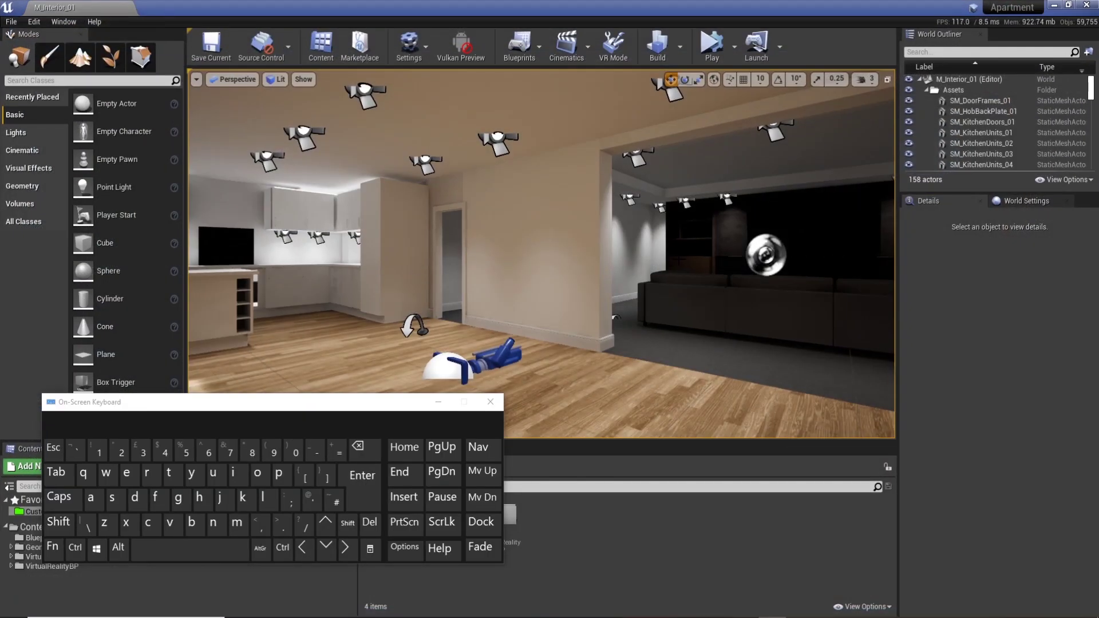
- Minimize the on-screen keyboard and show the FPS counter in the level viewport
{"action": "right_click_drag", "start_coordinate": [679, 261], "coordinate": [643, 264]}
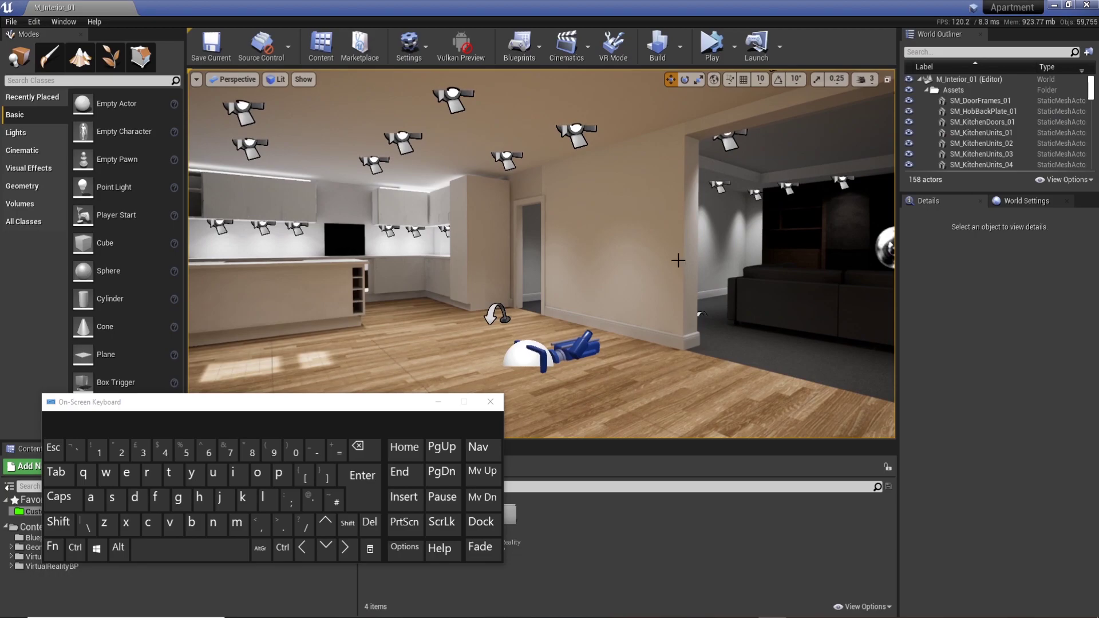
{"action": "left_click", "coordinate": [435, 396]}
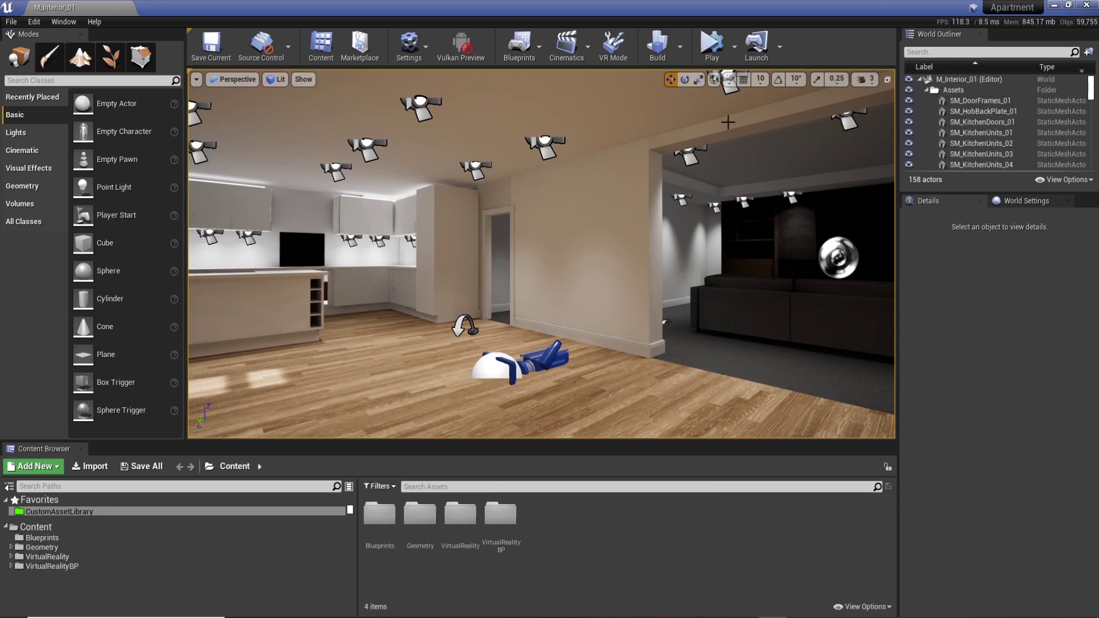
{"action": "right_click_drag", "start_coordinate": [619, 204], "coordinate": [612, 199]}
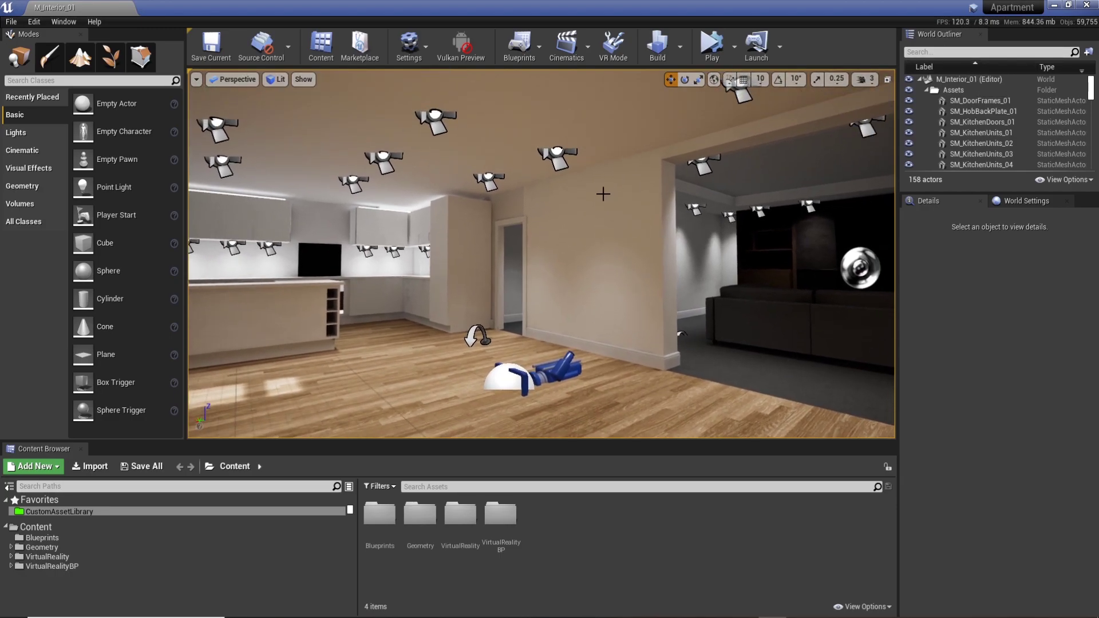
{"action": "key", "text": "ctrl+shift+h"}
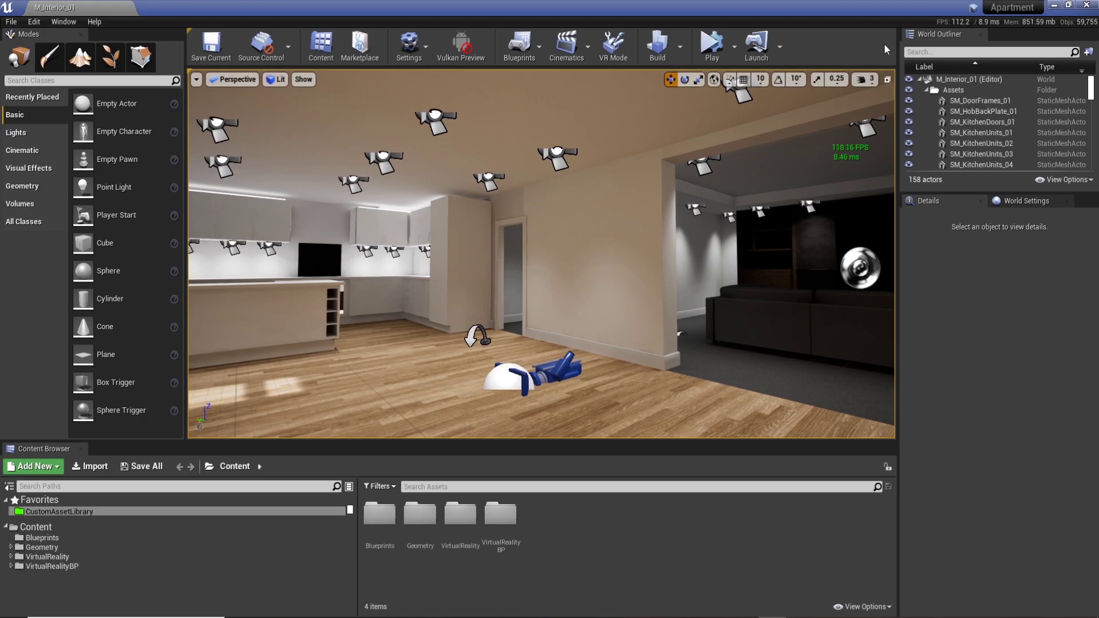
{"action": "right_click_drag", "start_coordinate": [733, 229], "coordinate": [702, 241]}
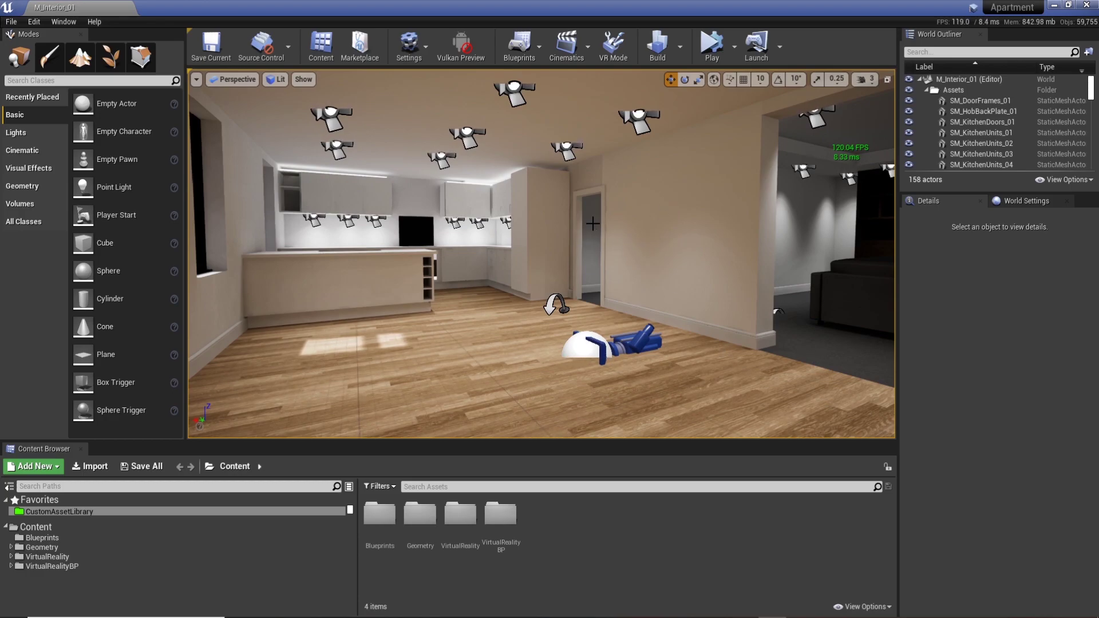
{"action": "mouse_move", "coordinate": [653, 212]}
{"action": "right_mouse_down"}
{"action": "mouse_move", "coordinate": [825, 212]}
{"action": "mouse_move", "coordinate": [618, 214]}
{"action": "mouse_move", "coordinate": [790, 213]}
{"action": "mouse_move", "coordinate": [633, 211]}
{"action": "right_mouse_up"}
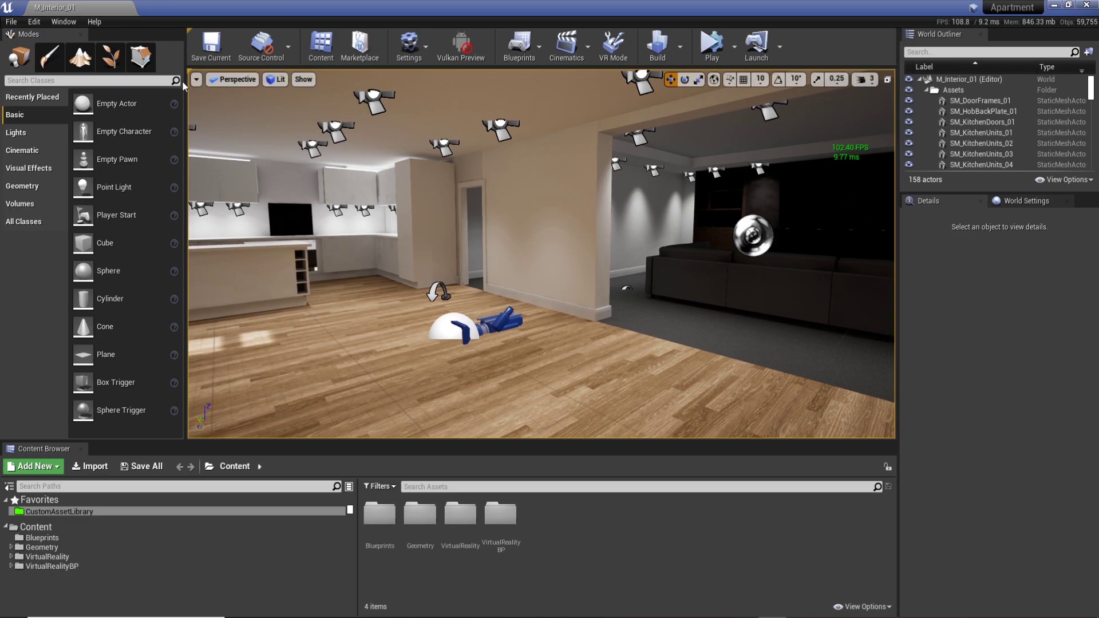
- Open the Project Settings and go to the Engine's General Settings
{"action": "left_click", "coordinate": [36, 23]}
{"action": "left_click", "coordinate": [36, 23]}
{"action": "left_click", "coordinate": [36, 23]}
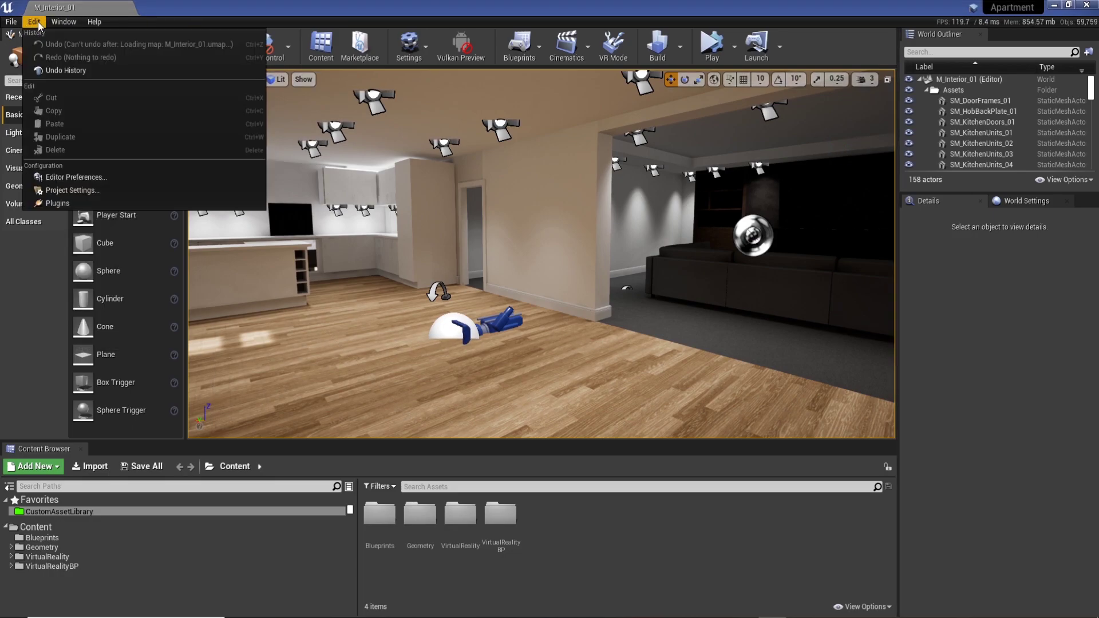
{"action": "left_click", "coordinate": [67, 190]}
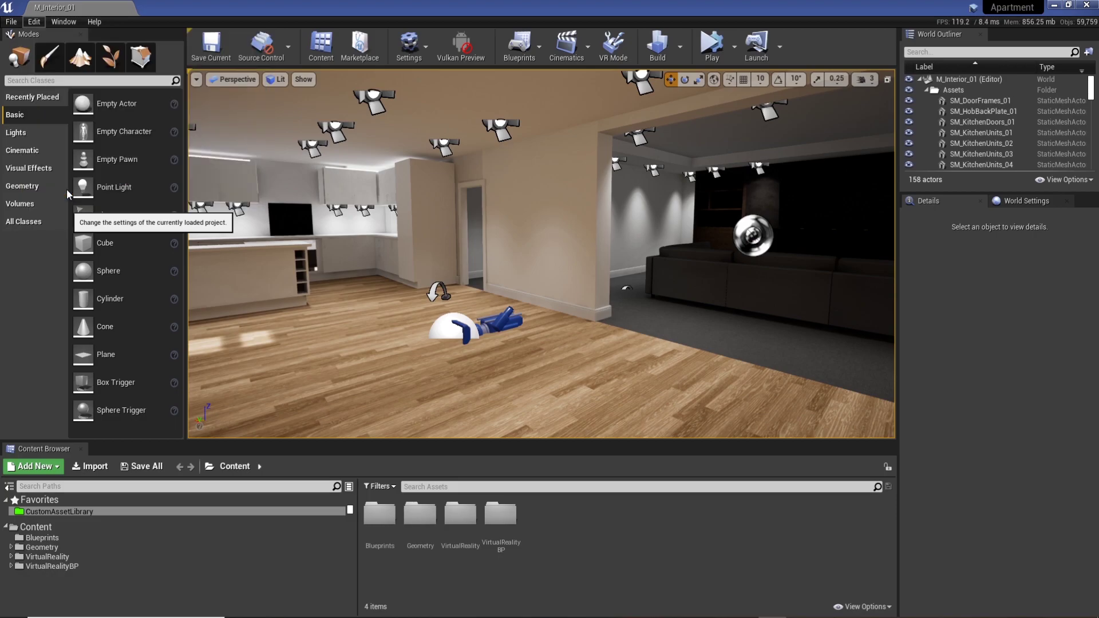
{"action": "scroll", "coordinate": [242, 376], "scroll_direction": "down", "scroll_amount": 5}
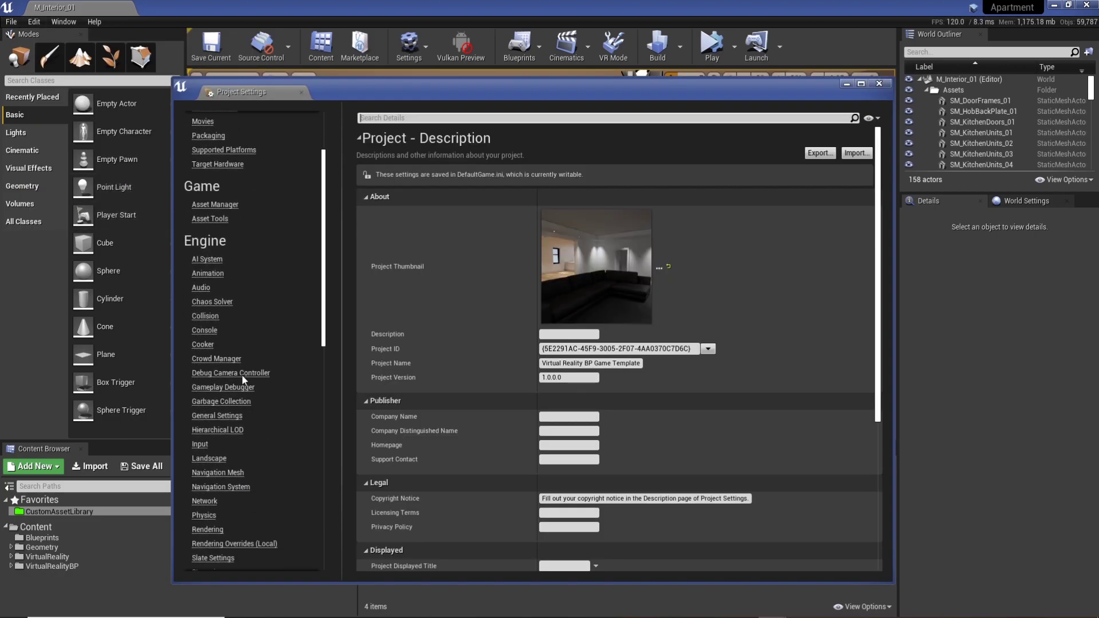
{"action": "scroll", "coordinate": [231, 309], "scroll_direction": "up", "scroll_amount": 1}
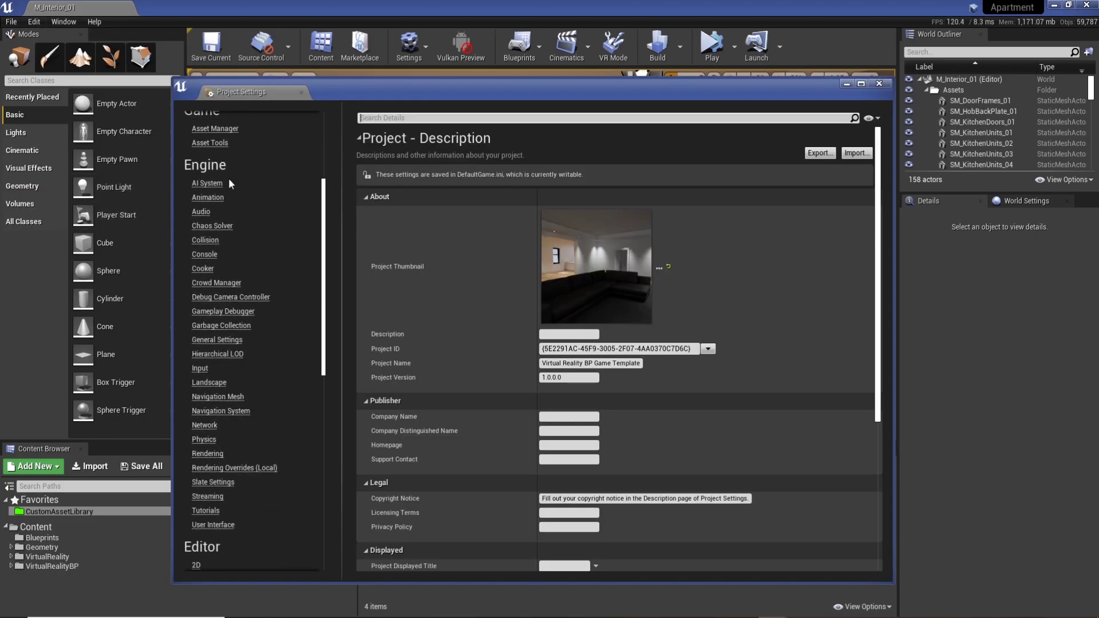
{"action": "left_click", "coordinate": [234, 342]}
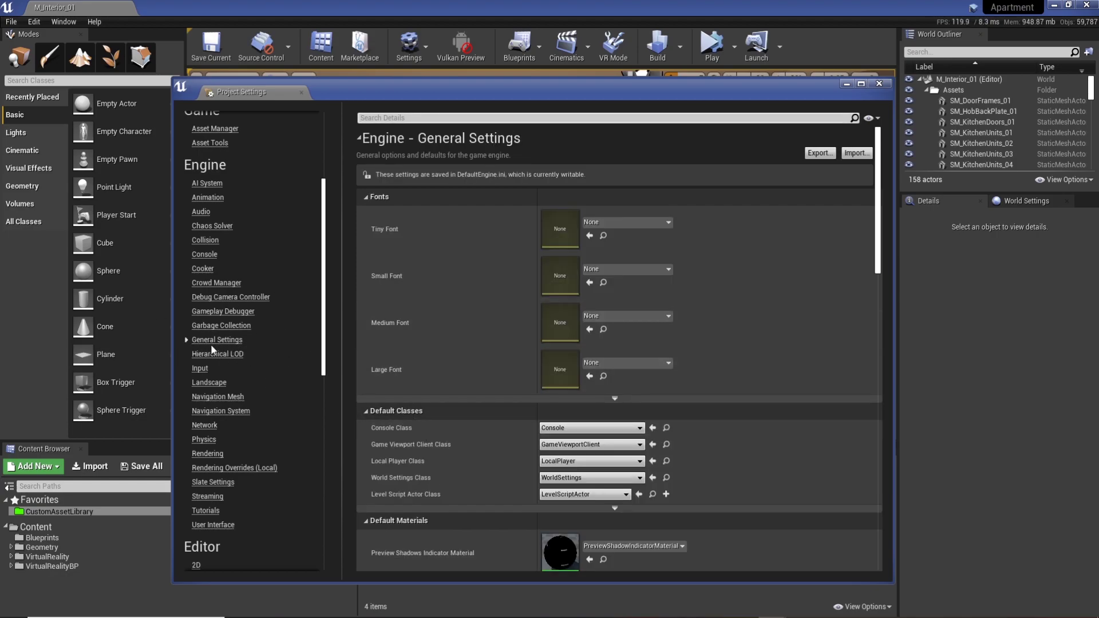
- Enable Use Fixed Frame Rate in the Framerate section
{"action": "scroll", "coordinate": [527, 334], "scroll_direction": "down", "scroll_amount": 10}
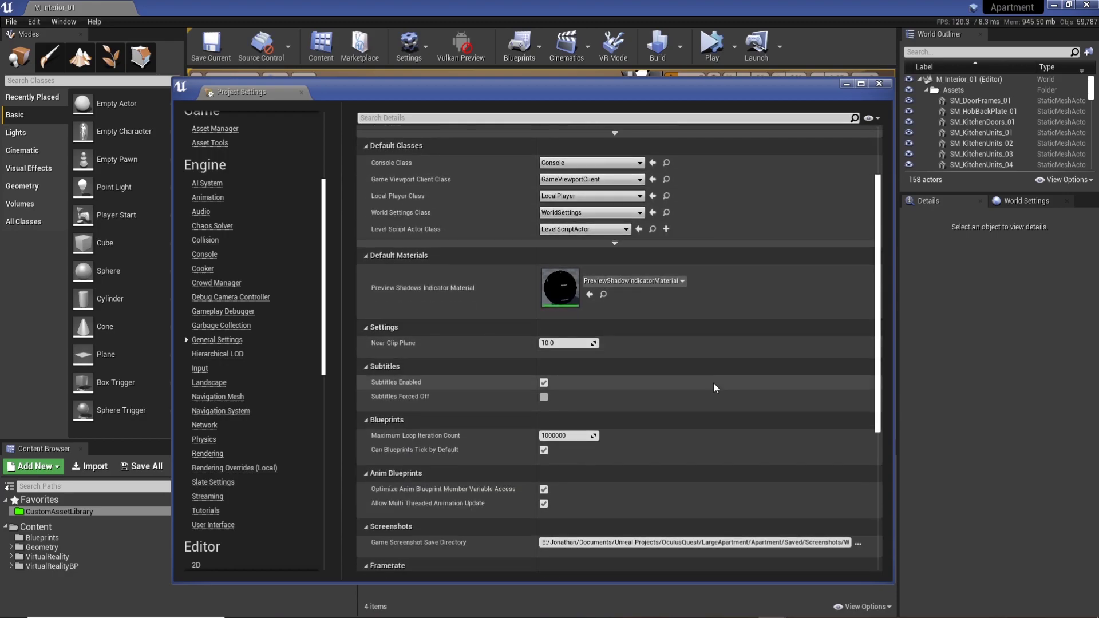
{"action": "scroll", "coordinate": [712, 388], "scroll_direction": "down", "scroll_amount": 1}
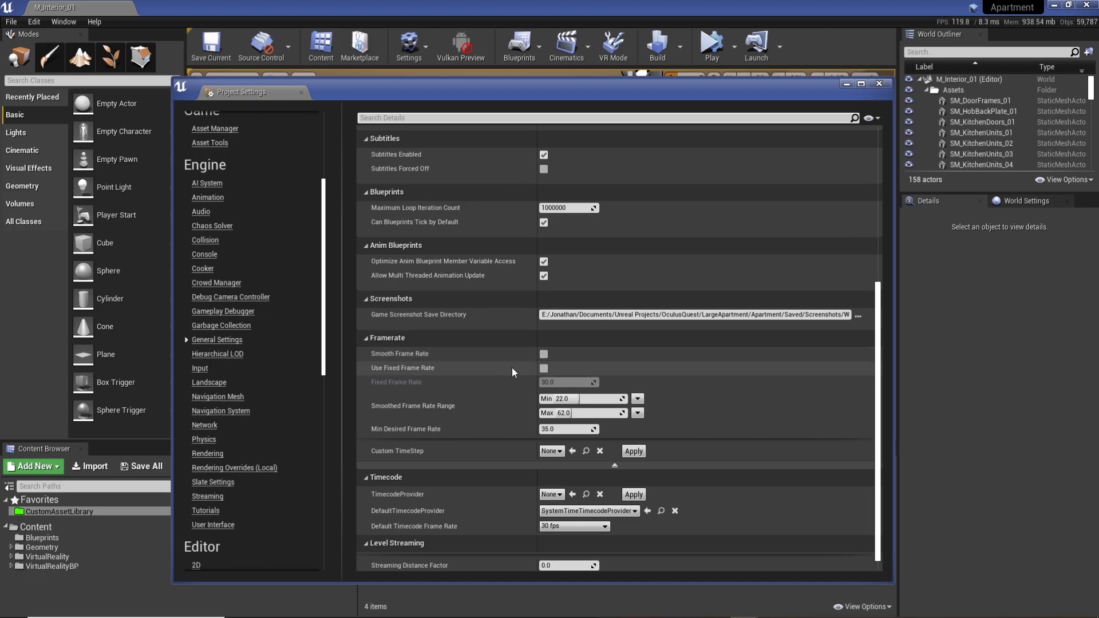
{"action": "left_click", "coordinate": [544, 369]}
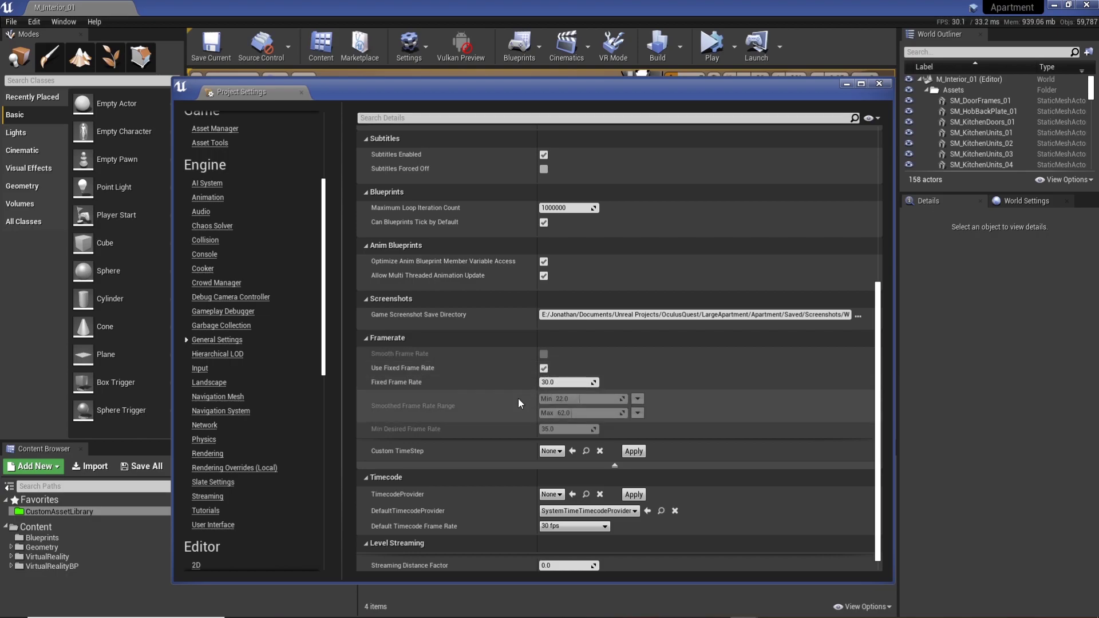
- Set the Fixed Frame Rate to 999 and close the Project Settings
{"action": "left_click_drag", "start_coordinate": [635, 100], "coordinate": [511, 98]}
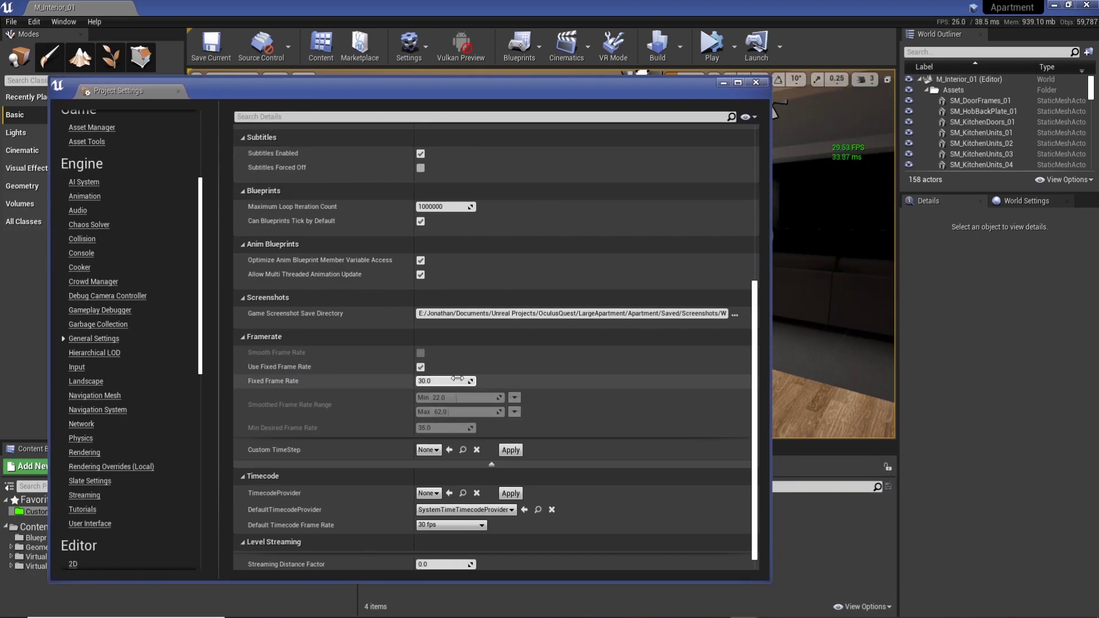
{"action": "right_click_drag", "start_coordinate": [864, 142], "coordinate": [816, 143]}
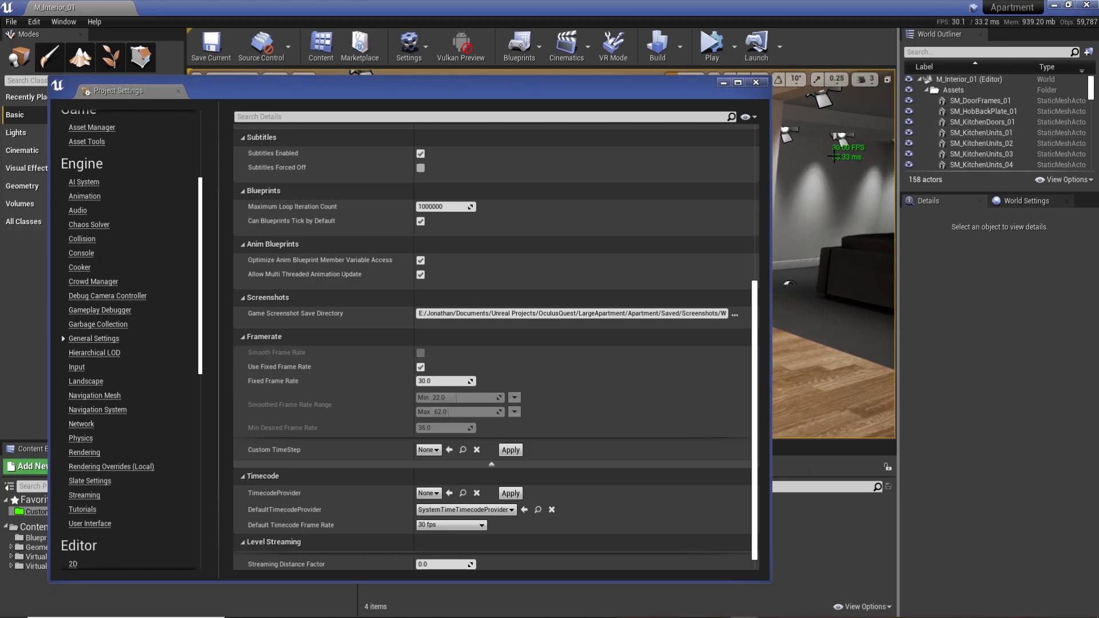
{"action": "left_click", "coordinate": [464, 381]}
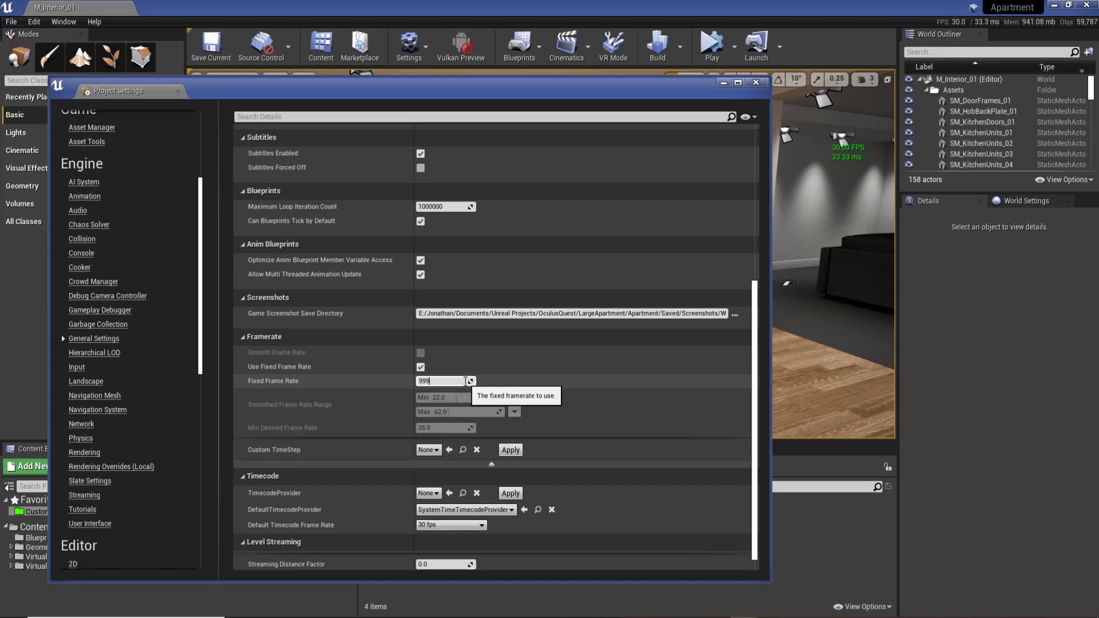
{"action": "type", "text": "999"}
{"action": "key", "text": "Return"}
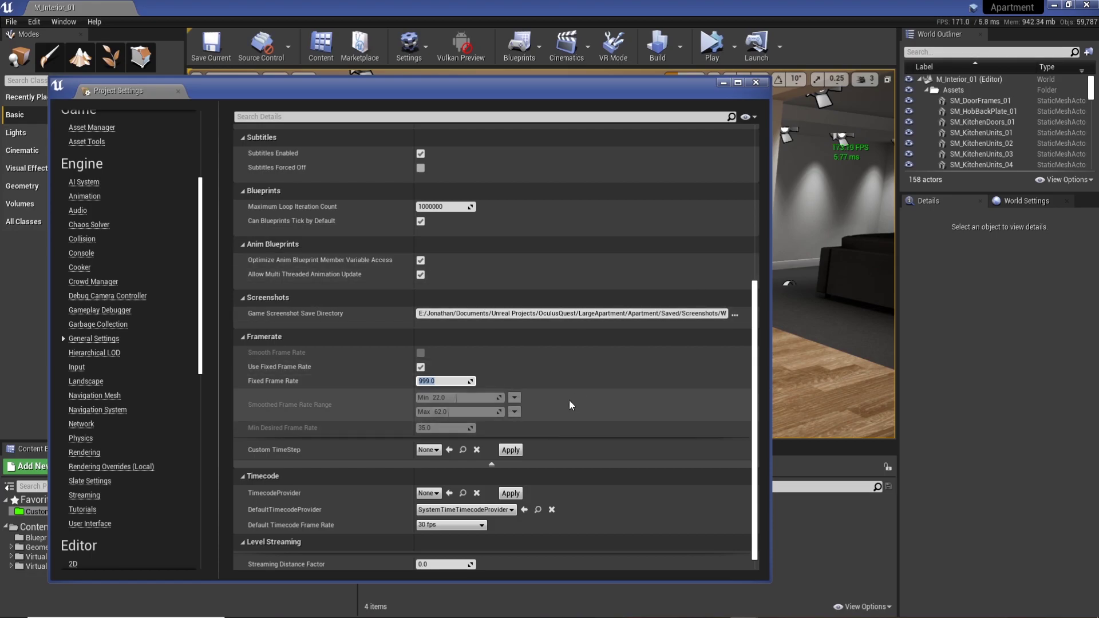
{"action": "left_click", "coordinate": [756, 83]}
{"action": "right_click_drag", "start_coordinate": [769, 200], "coordinate": [831, 191]}
- Save all unsaved levels and assets, and close the editor
{"action": "left_click", "coordinate": [9, 25]}
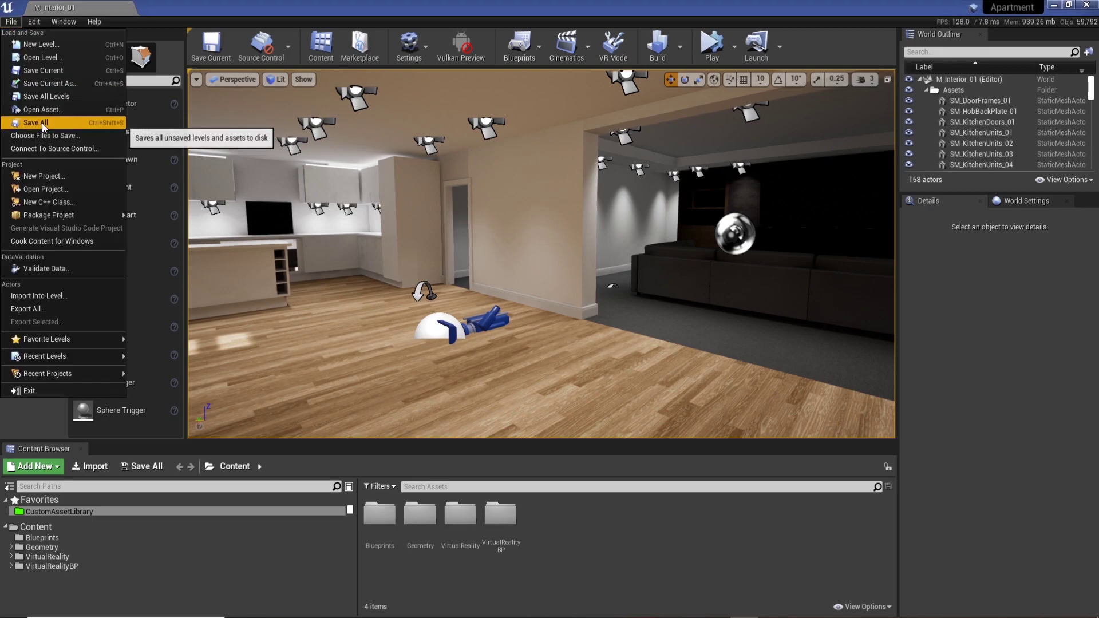
{"action": "left_click", "coordinate": [40, 125]}
{"action": "left_click", "coordinate": [1087, 5]}
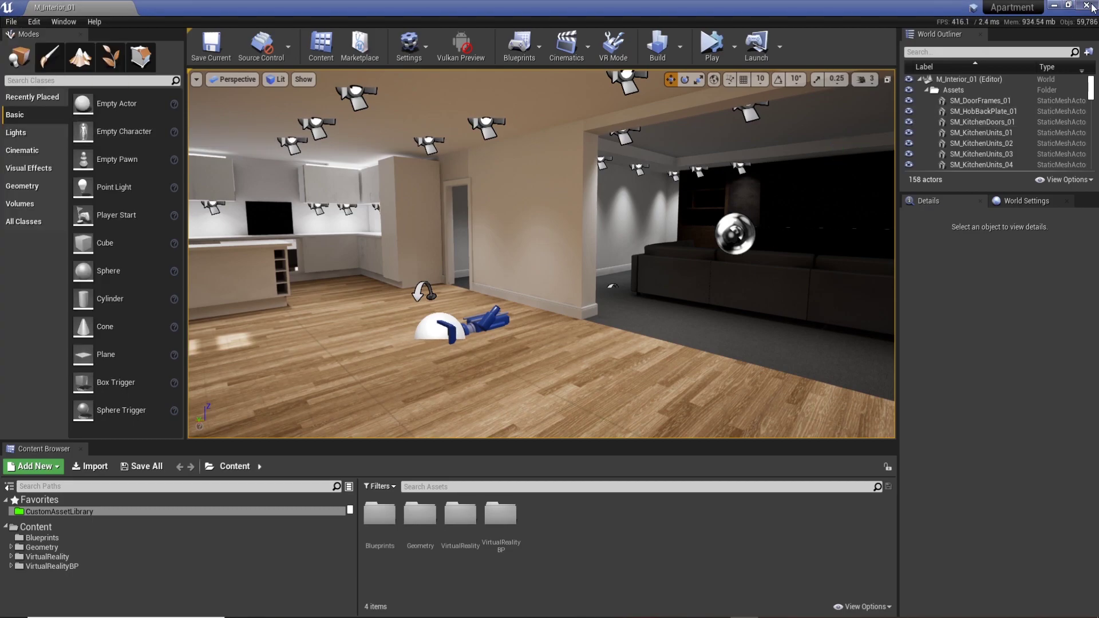
- In Visual Studio, select the UE4 project in the Engine folder and start it with debugging to reopen the editor
{"action": "left_click", "coordinate": [1012, 101]}
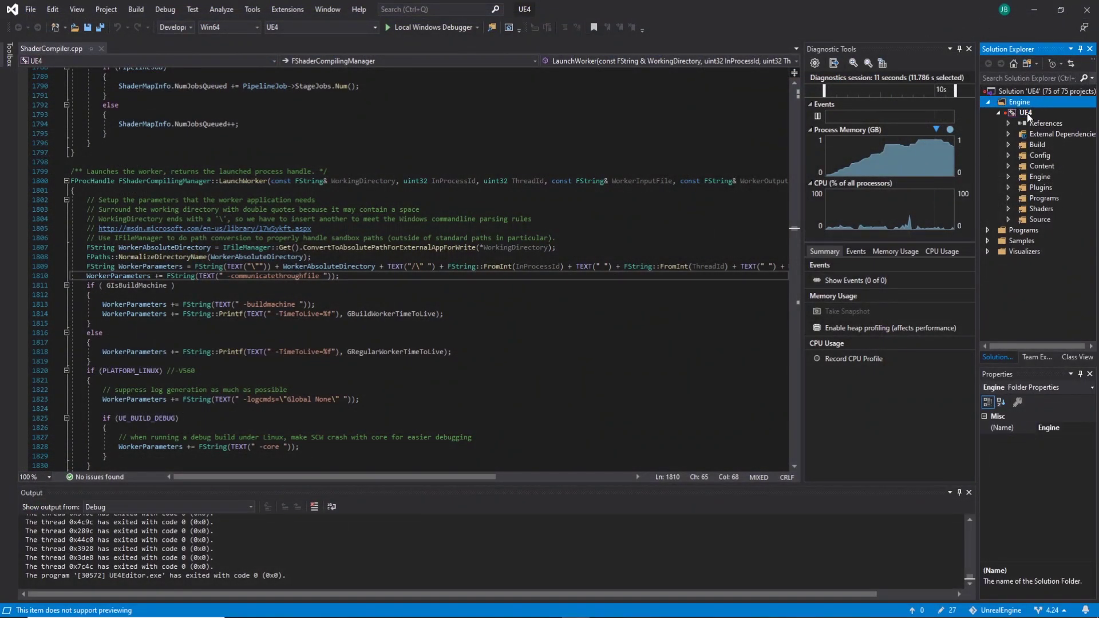
{"action": "left_click", "coordinate": [1025, 112]}
{"action": "key", "text": "F5"}
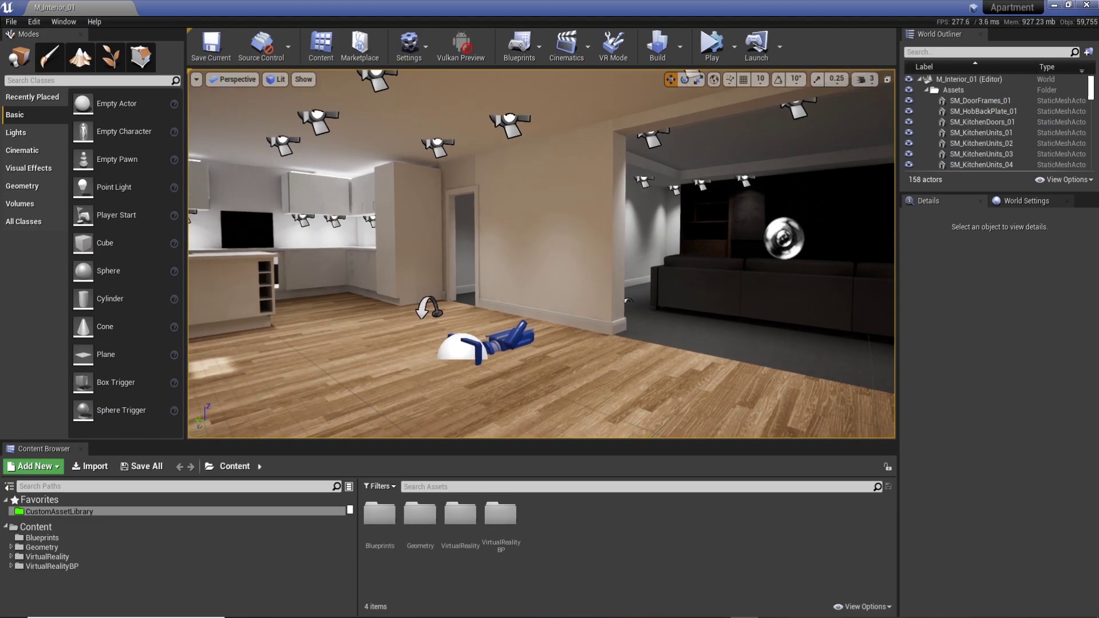
- Show the FPS counter in the relaunched editor's level viewport
{"action": "right_click_drag", "start_coordinate": [637, 252], "coordinate": [625, 263]}
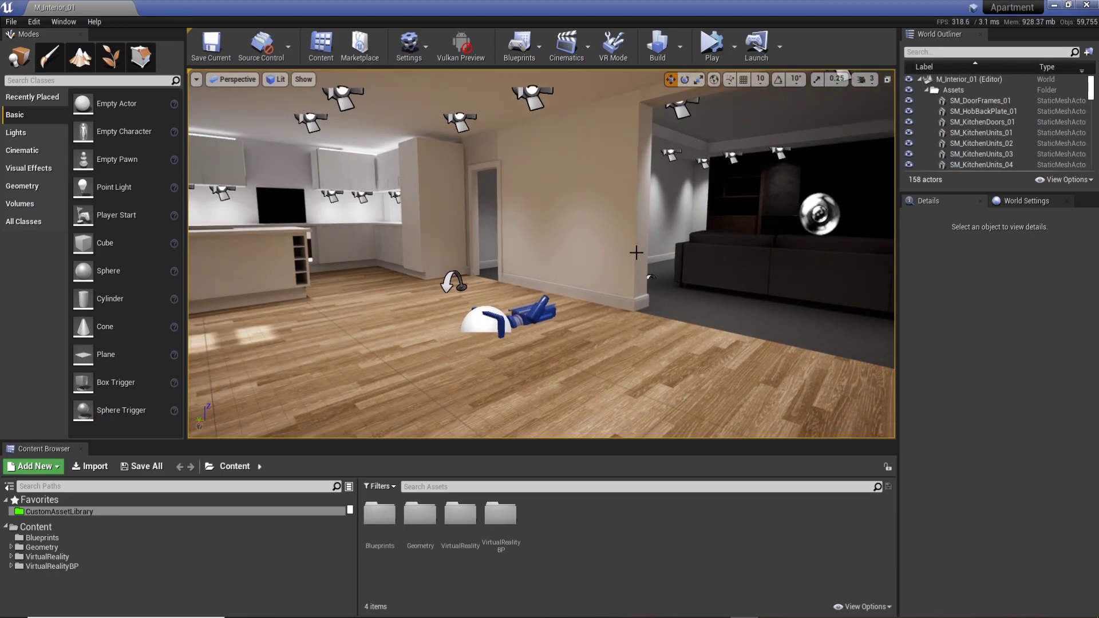
{"action": "key", "text": "ctrl+shift+h"}
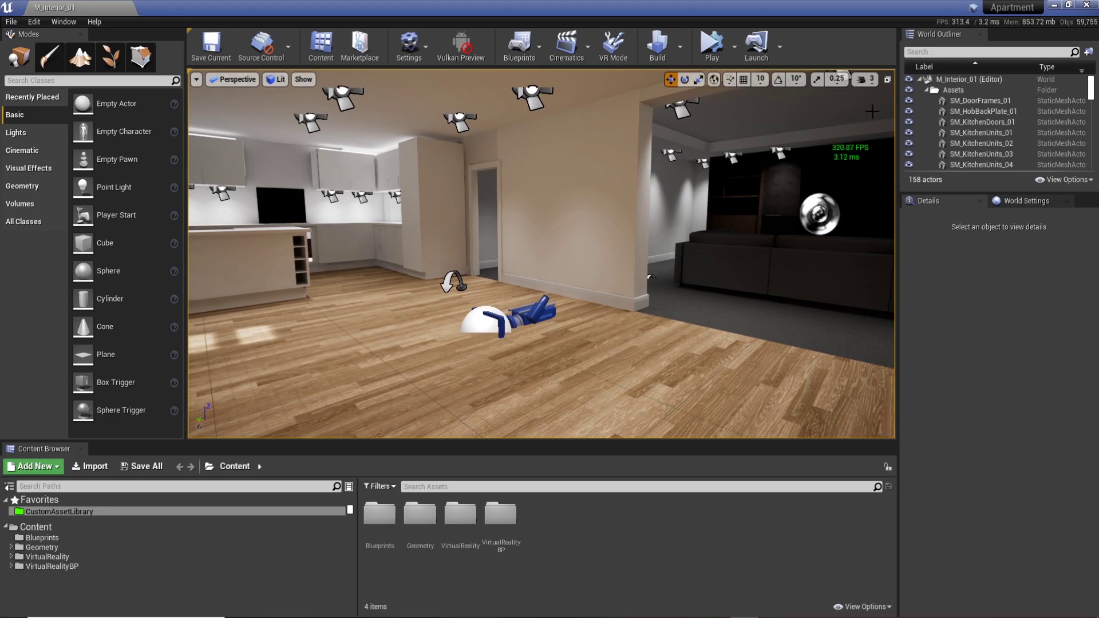
{"action": "mouse_move", "coordinate": [872, 211]}
{"action": "right_mouse_down"}
{"action": "mouse_move", "coordinate": [781, 216]}
{"action": "mouse_move", "coordinate": [852, 213]}
{"action": "right_mouse_up"}
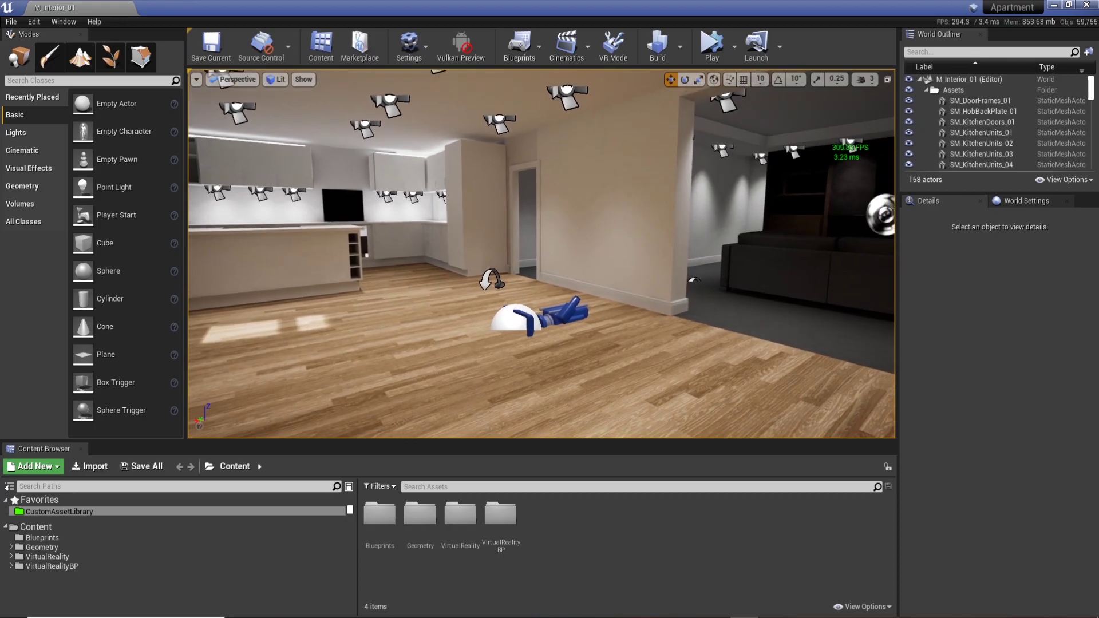
- Switch the viewport to game view to hide the light and actor icons, and look around the apartment
{"action": "right_click_drag", "start_coordinate": [839, 118], "coordinate": [676, 236]}
{"action": "key", "text": "g"}
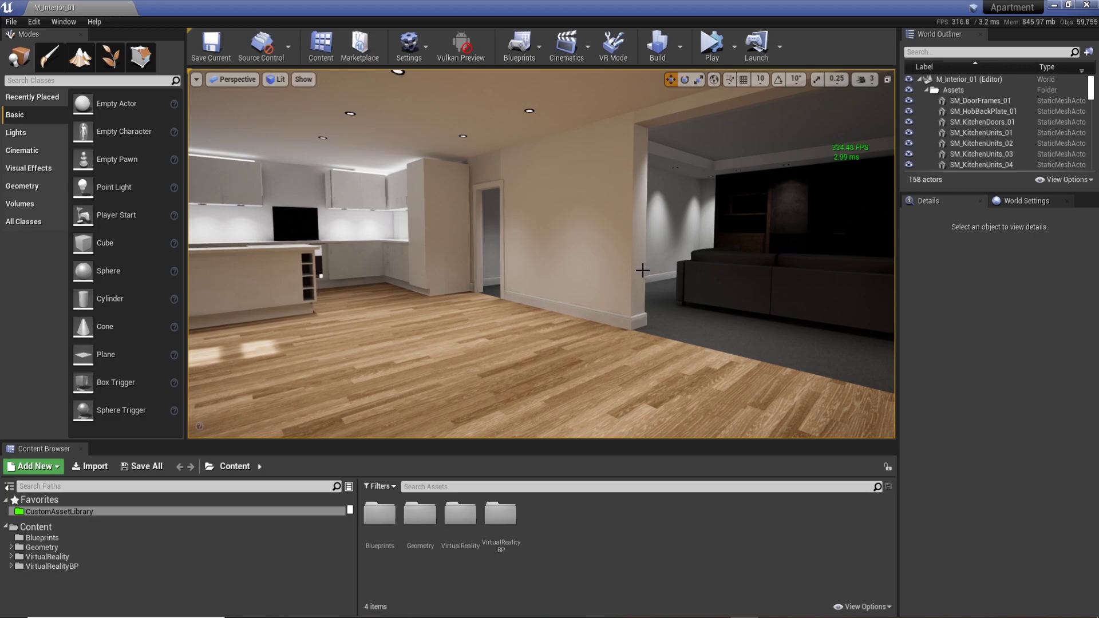
{"action": "right_click_drag", "start_coordinate": [645, 268], "coordinate": [615, 256]}
{"action": "left_click_drag", "start_coordinate": [596, 312], "coordinate": [649, 265]}
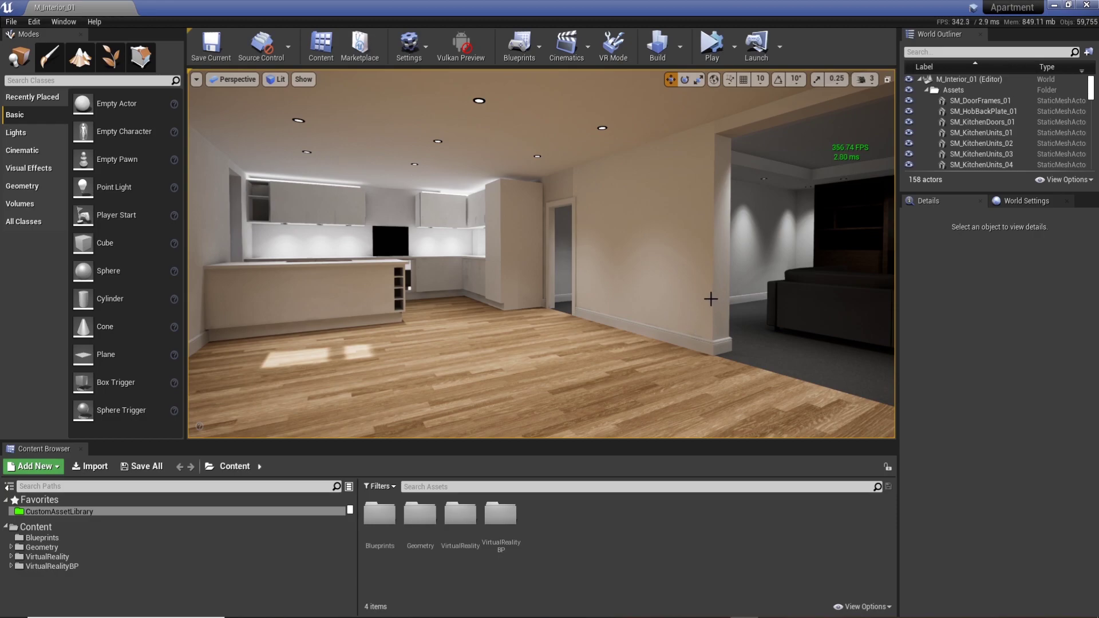
{"action": "right_click_drag", "start_coordinate": [712, 298], "coordinate": [711, 297]}
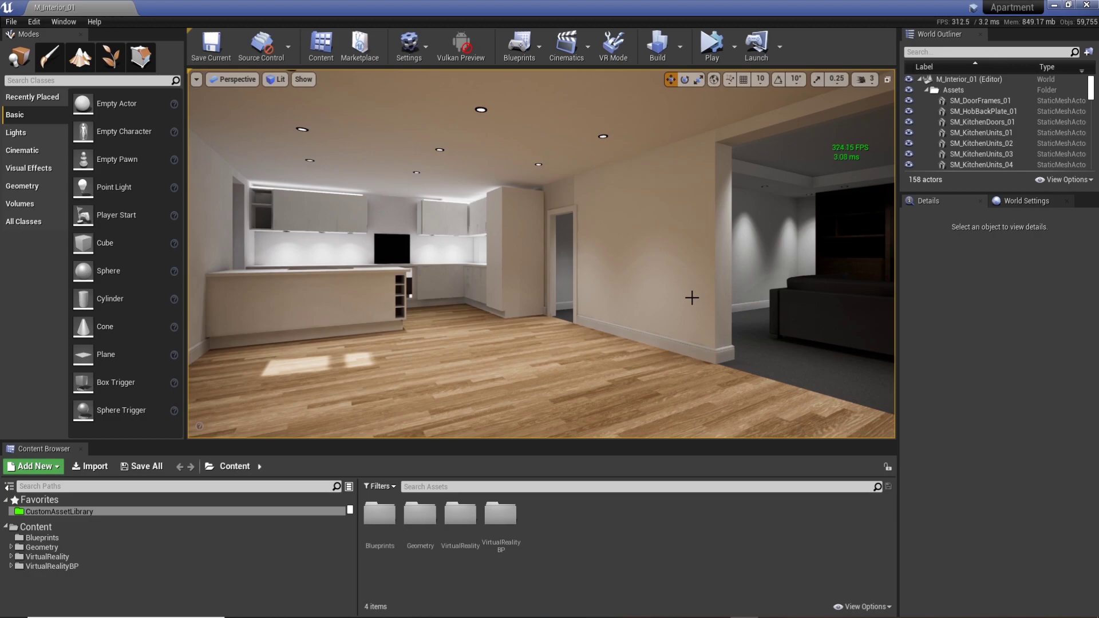
{"action": "mouse_move", "coordinate": [678, 274]}
{"action": "right_mouse_down"}
{"action": "mouse_move", "coordinate": [756, 276]}
{"action": "mouse_move", "coordinate": [680, 276]}
{"action": "right_mouse_up"}
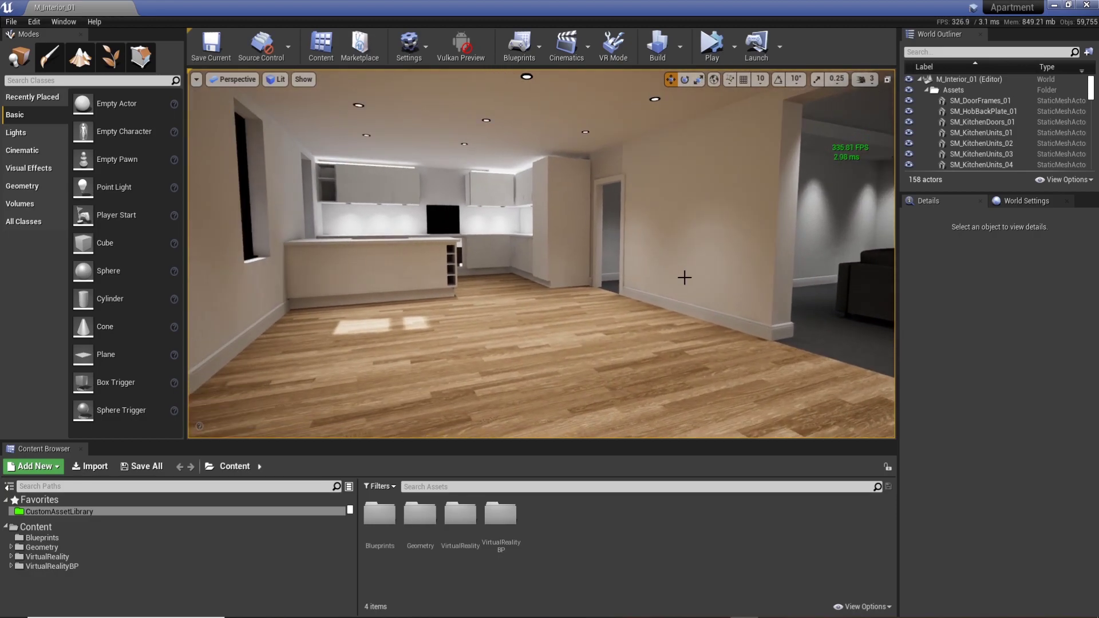